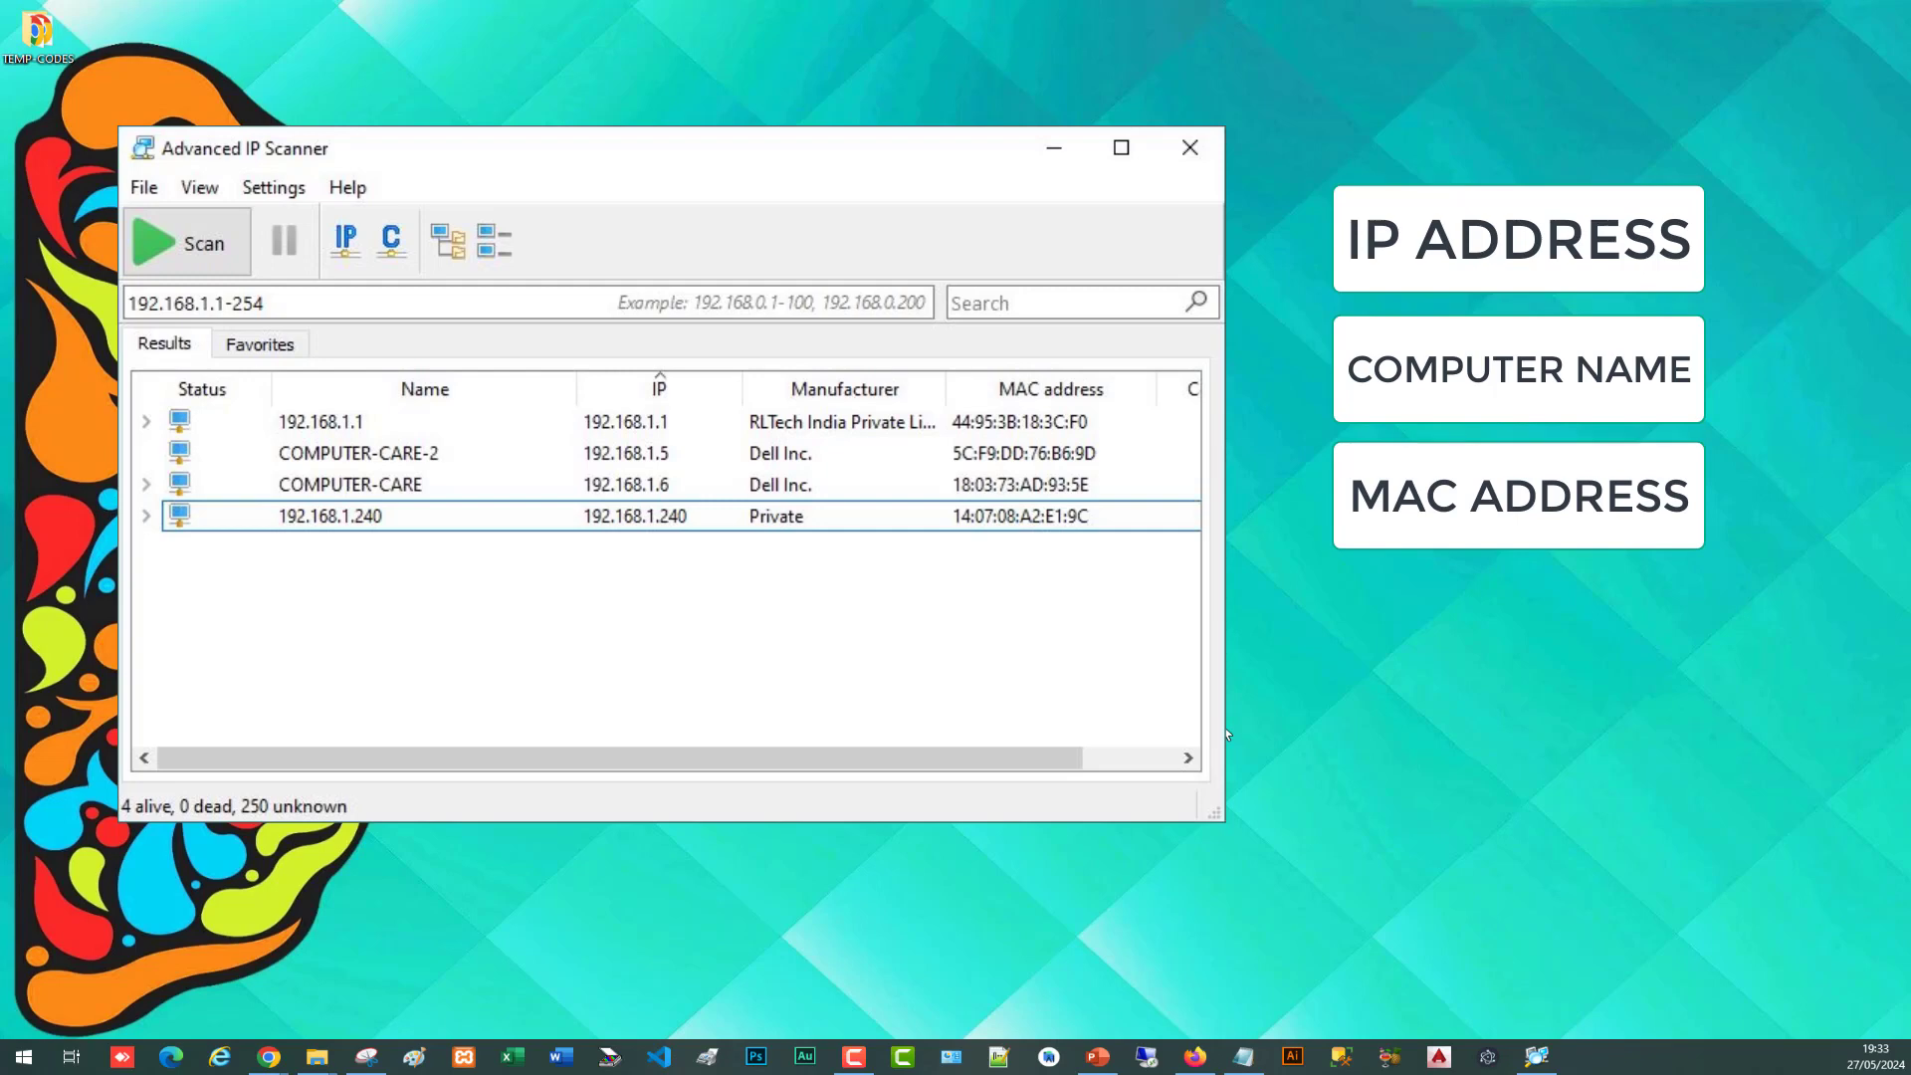
pyautogui.press('super+d')
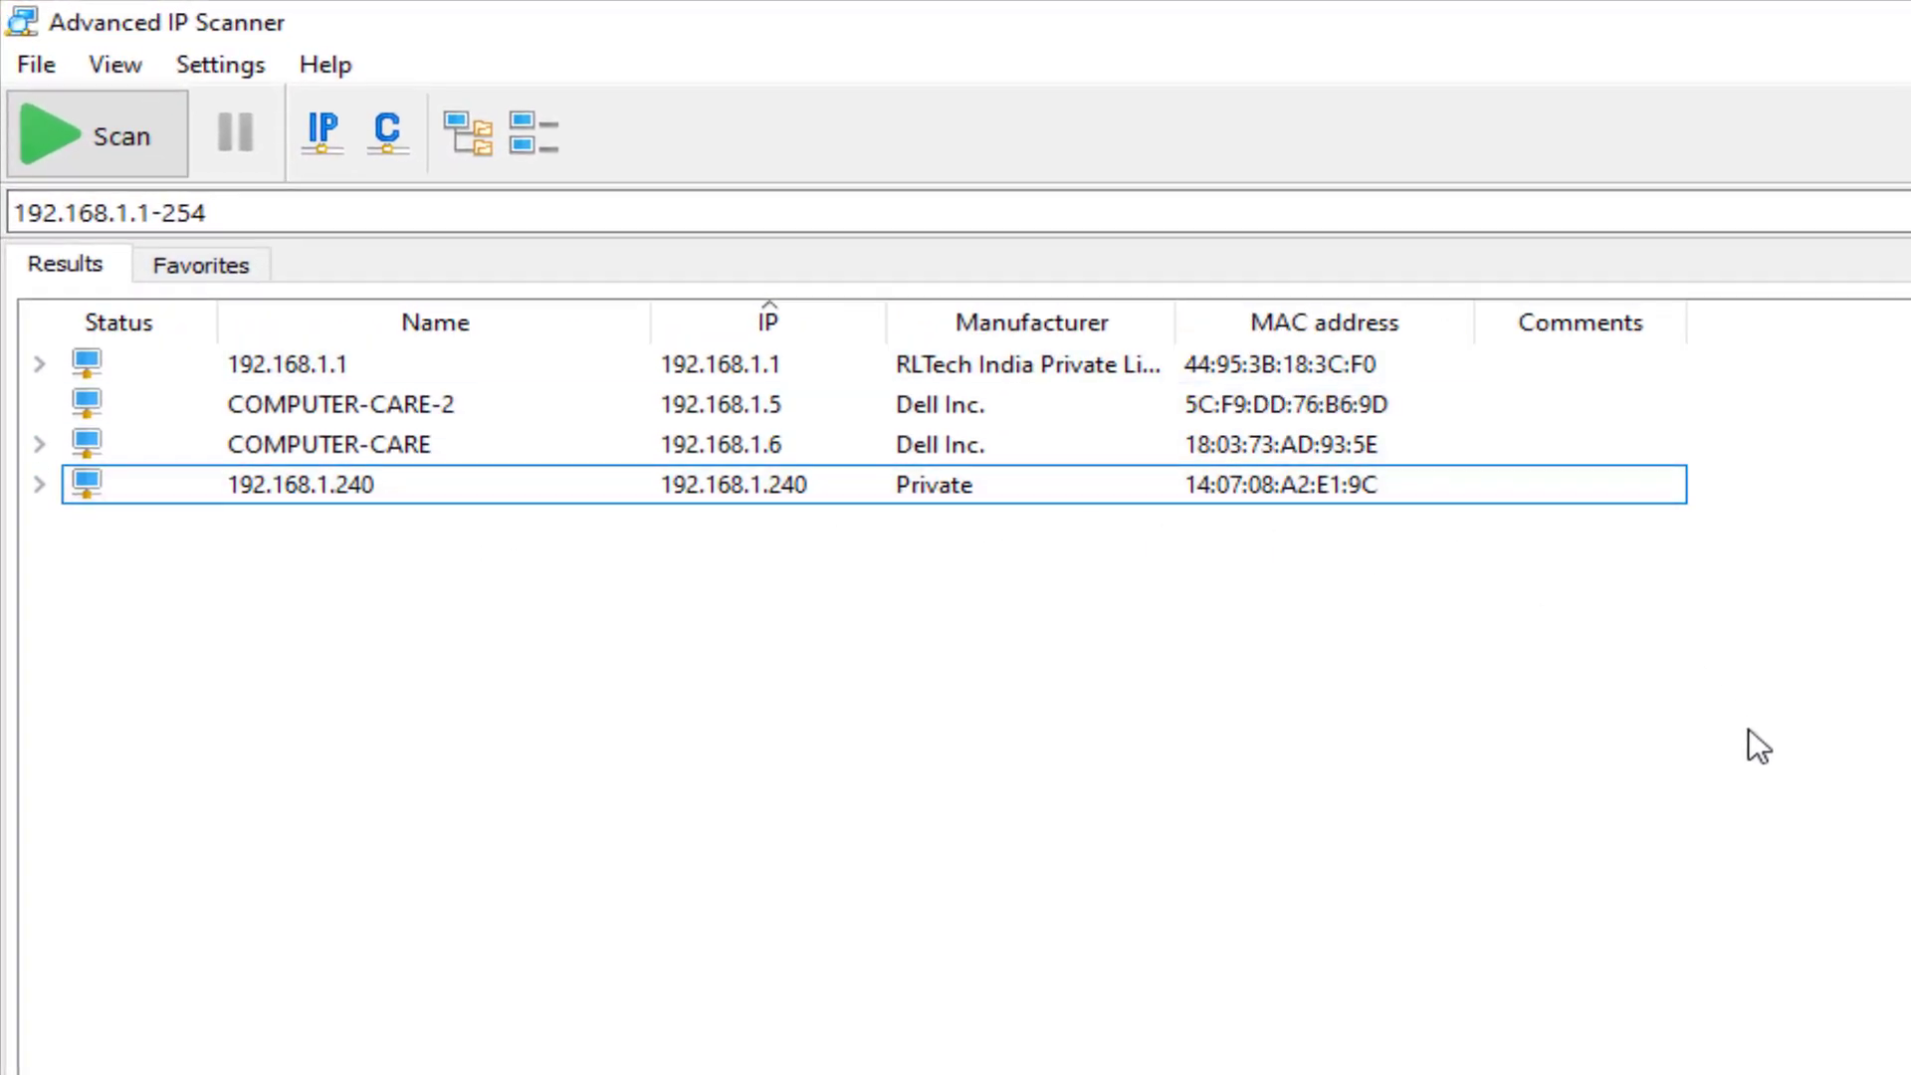
pyautogui.moveTo(1281, 793); pyautogui.dragTo(91, 356)
pyautogui.click(636, 713)
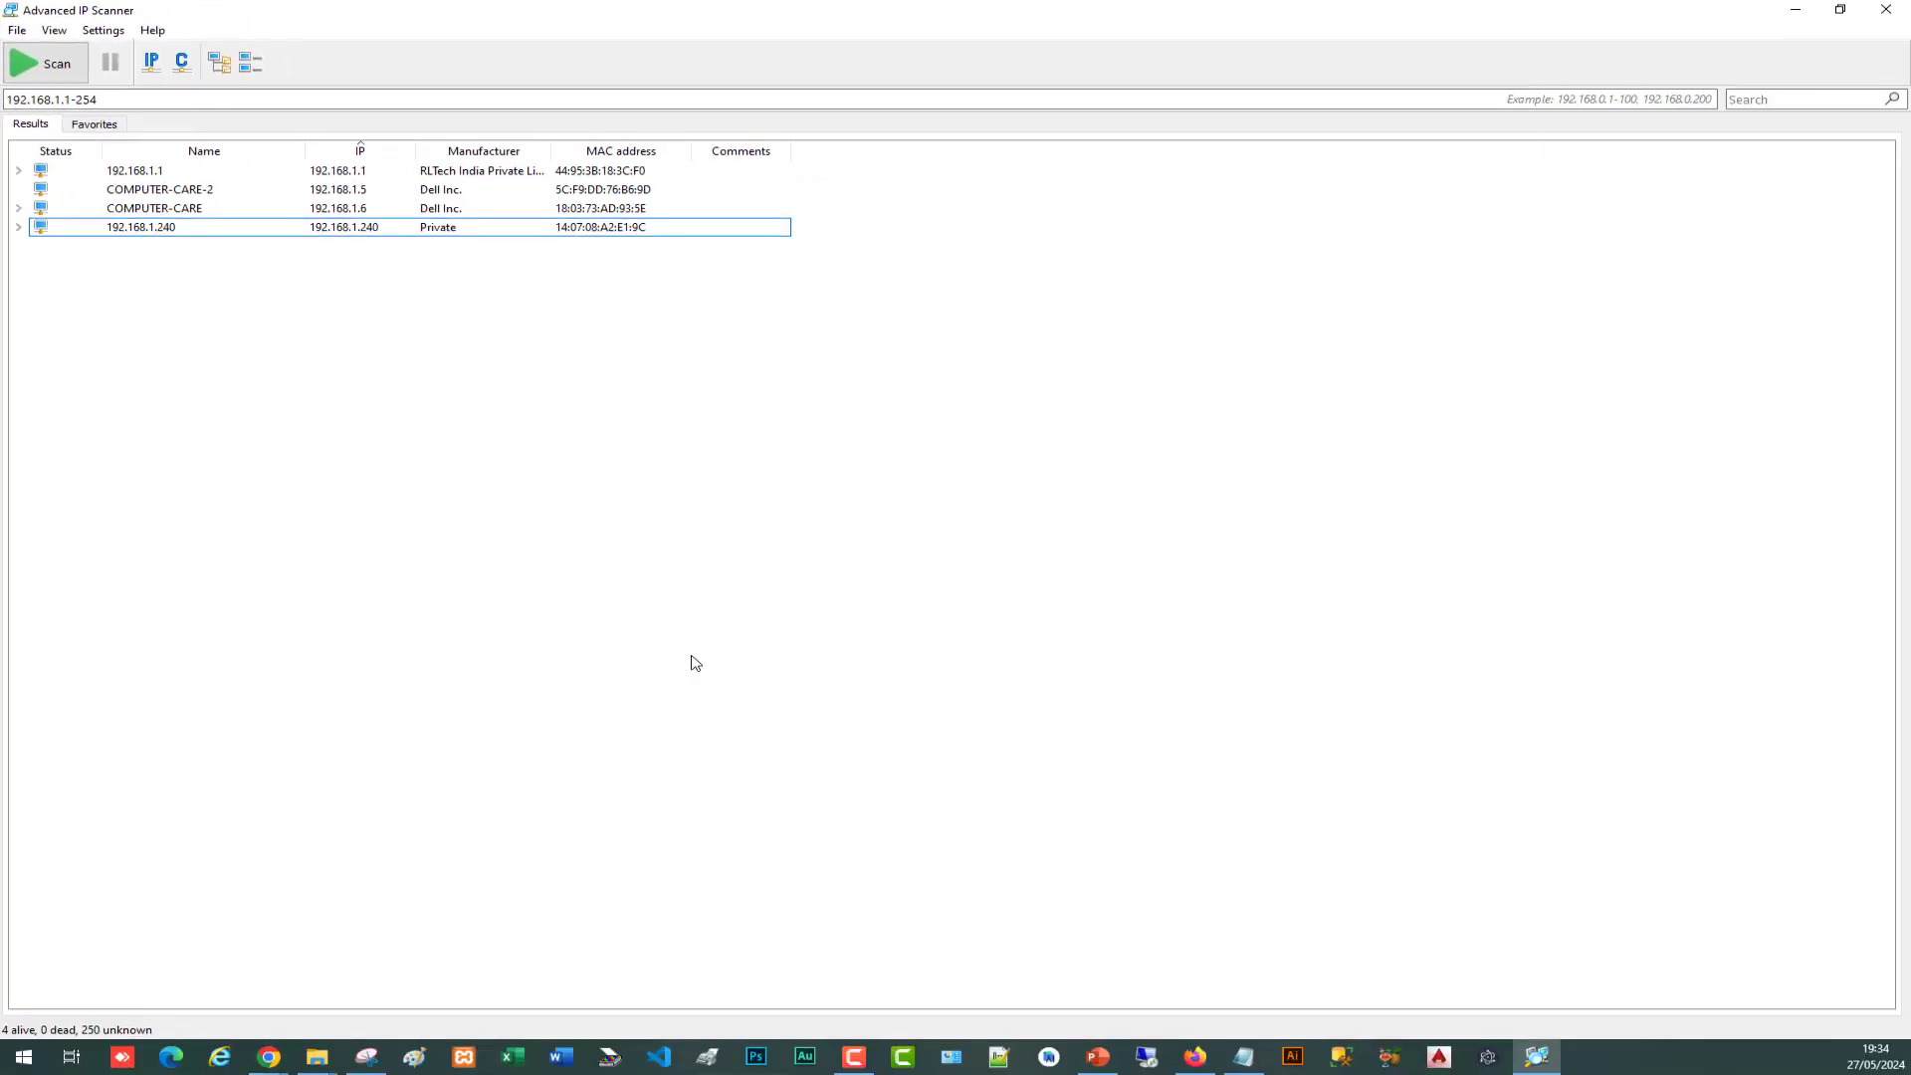
pyautogui.click(1794, 9)
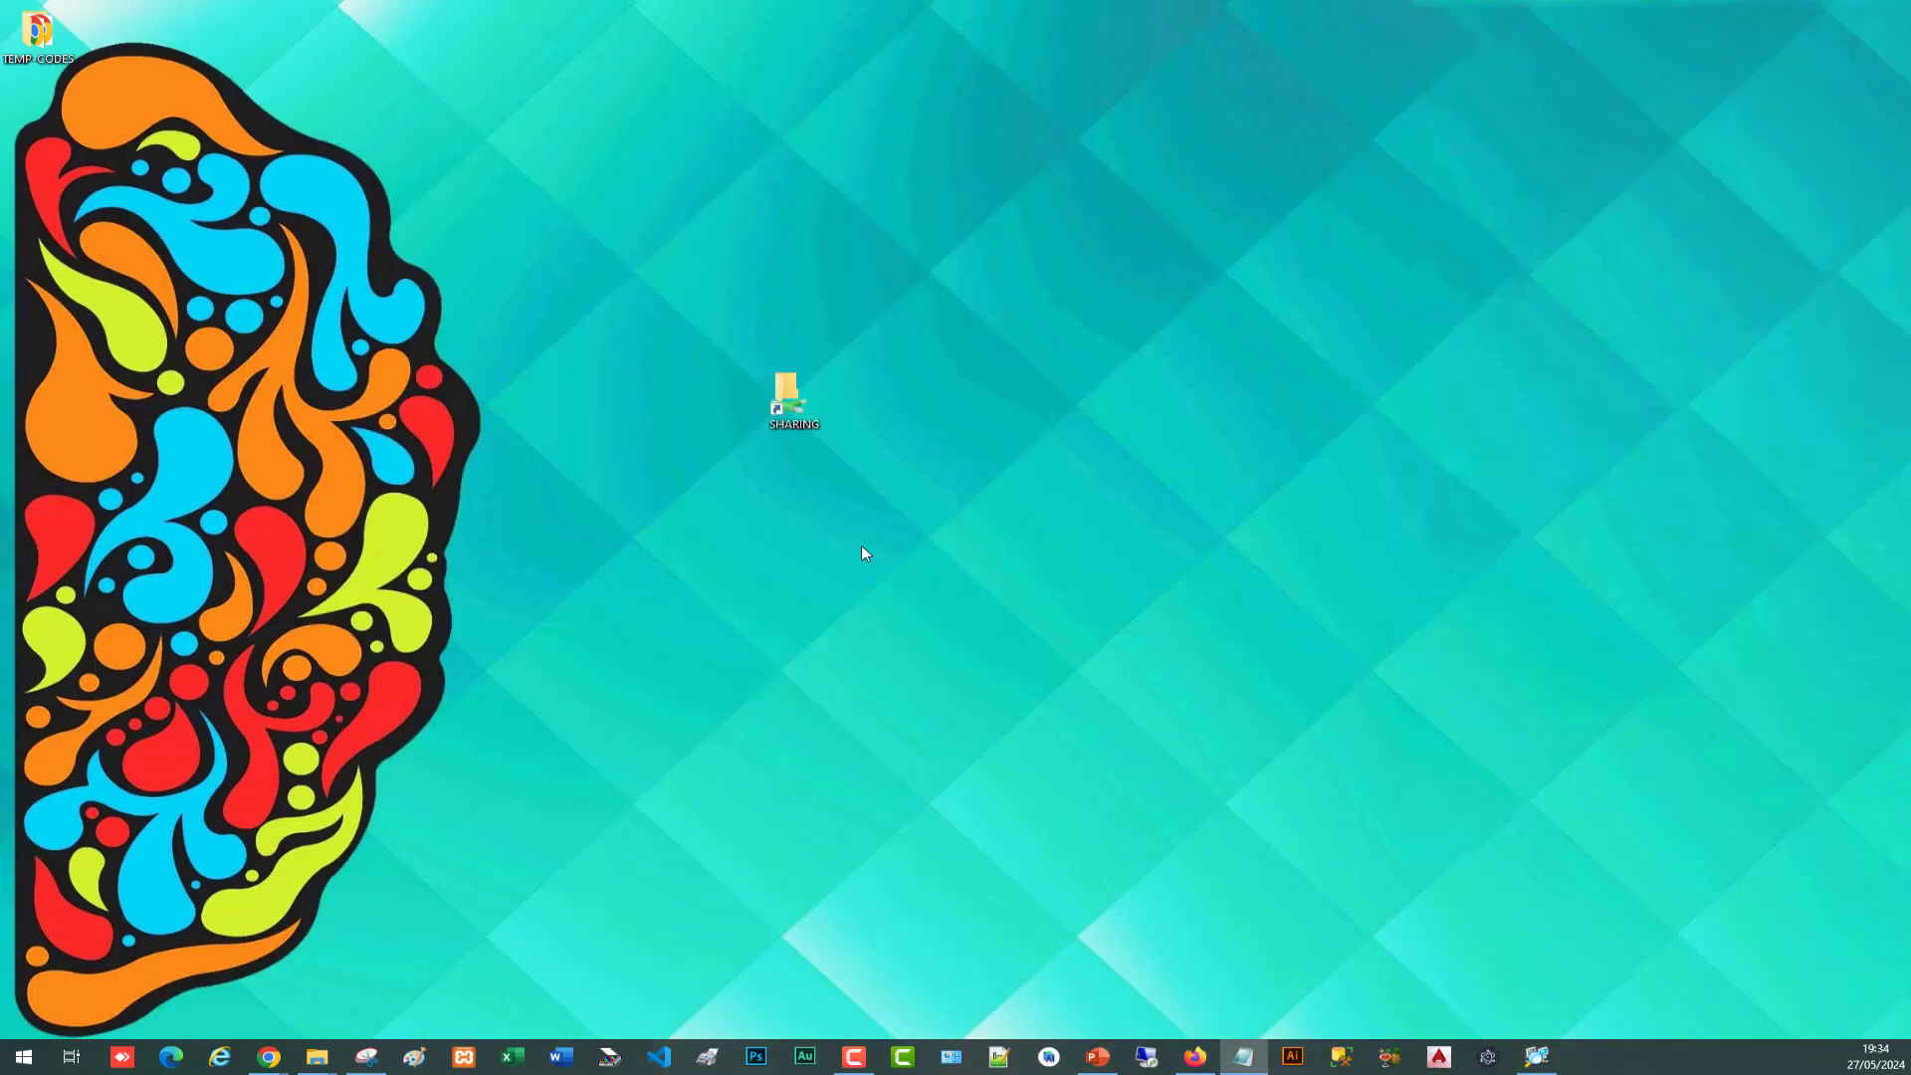
pyautogui.click(269, 1057)
pyautogui.rightClick(533, 503)
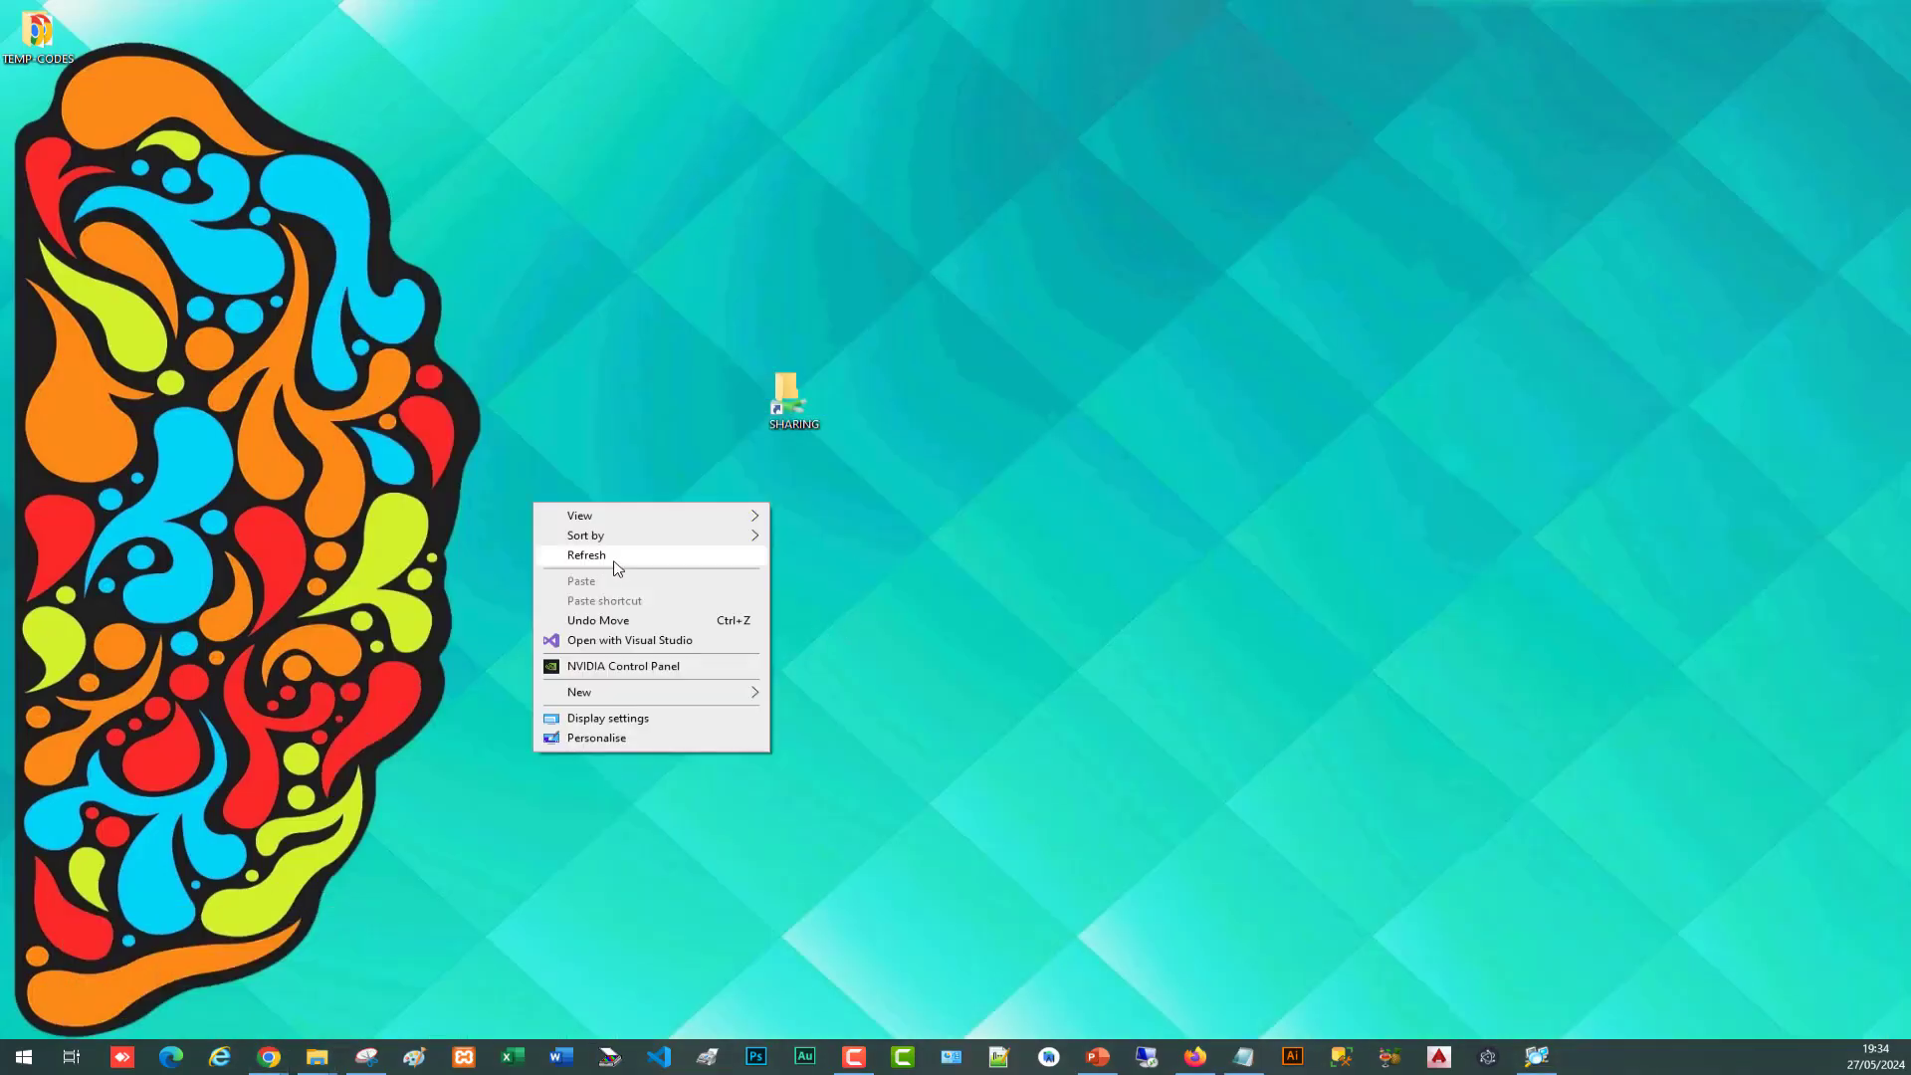
pyautogui.click(611, 559)
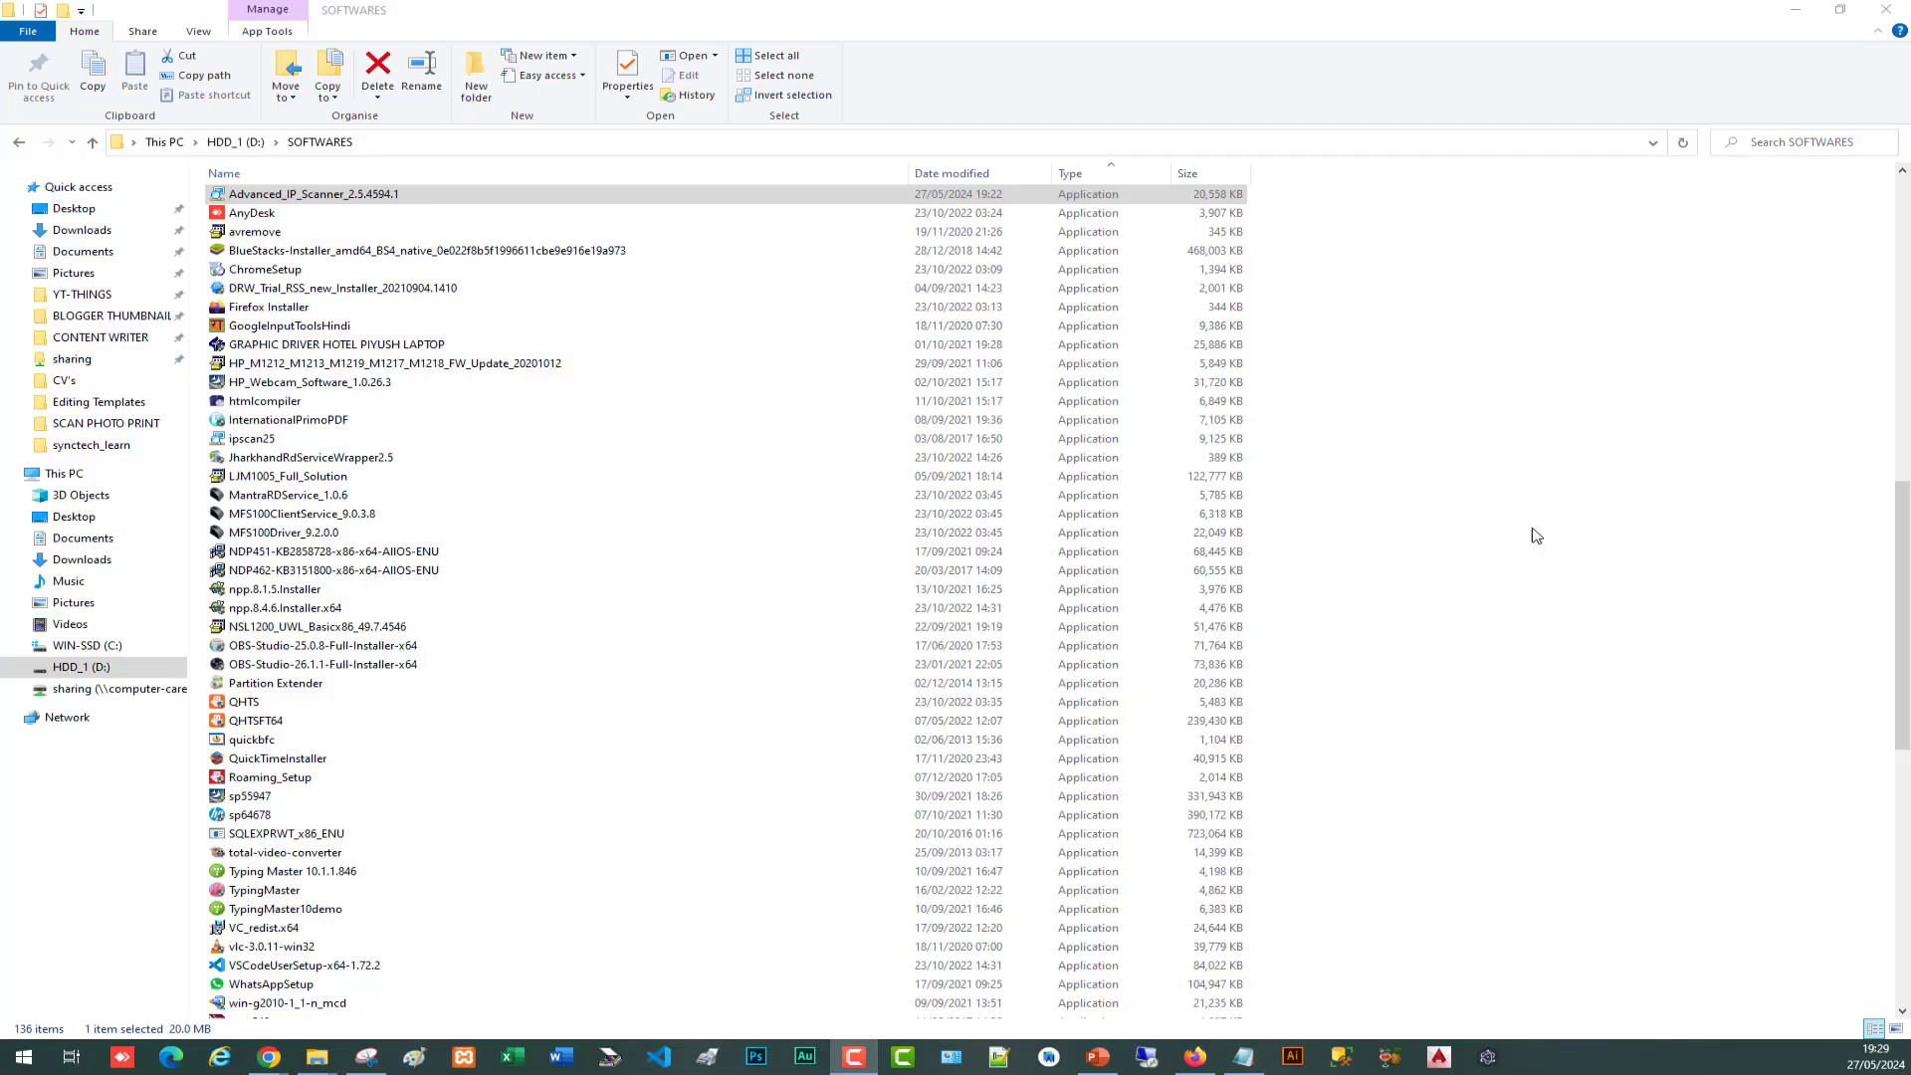
# Launch the Advanced_IP_Scanner_2.5.4594.1 setup in English, accept the license agreement and run the portable version without installing.
pyautogui.doubleClick(281, 203)
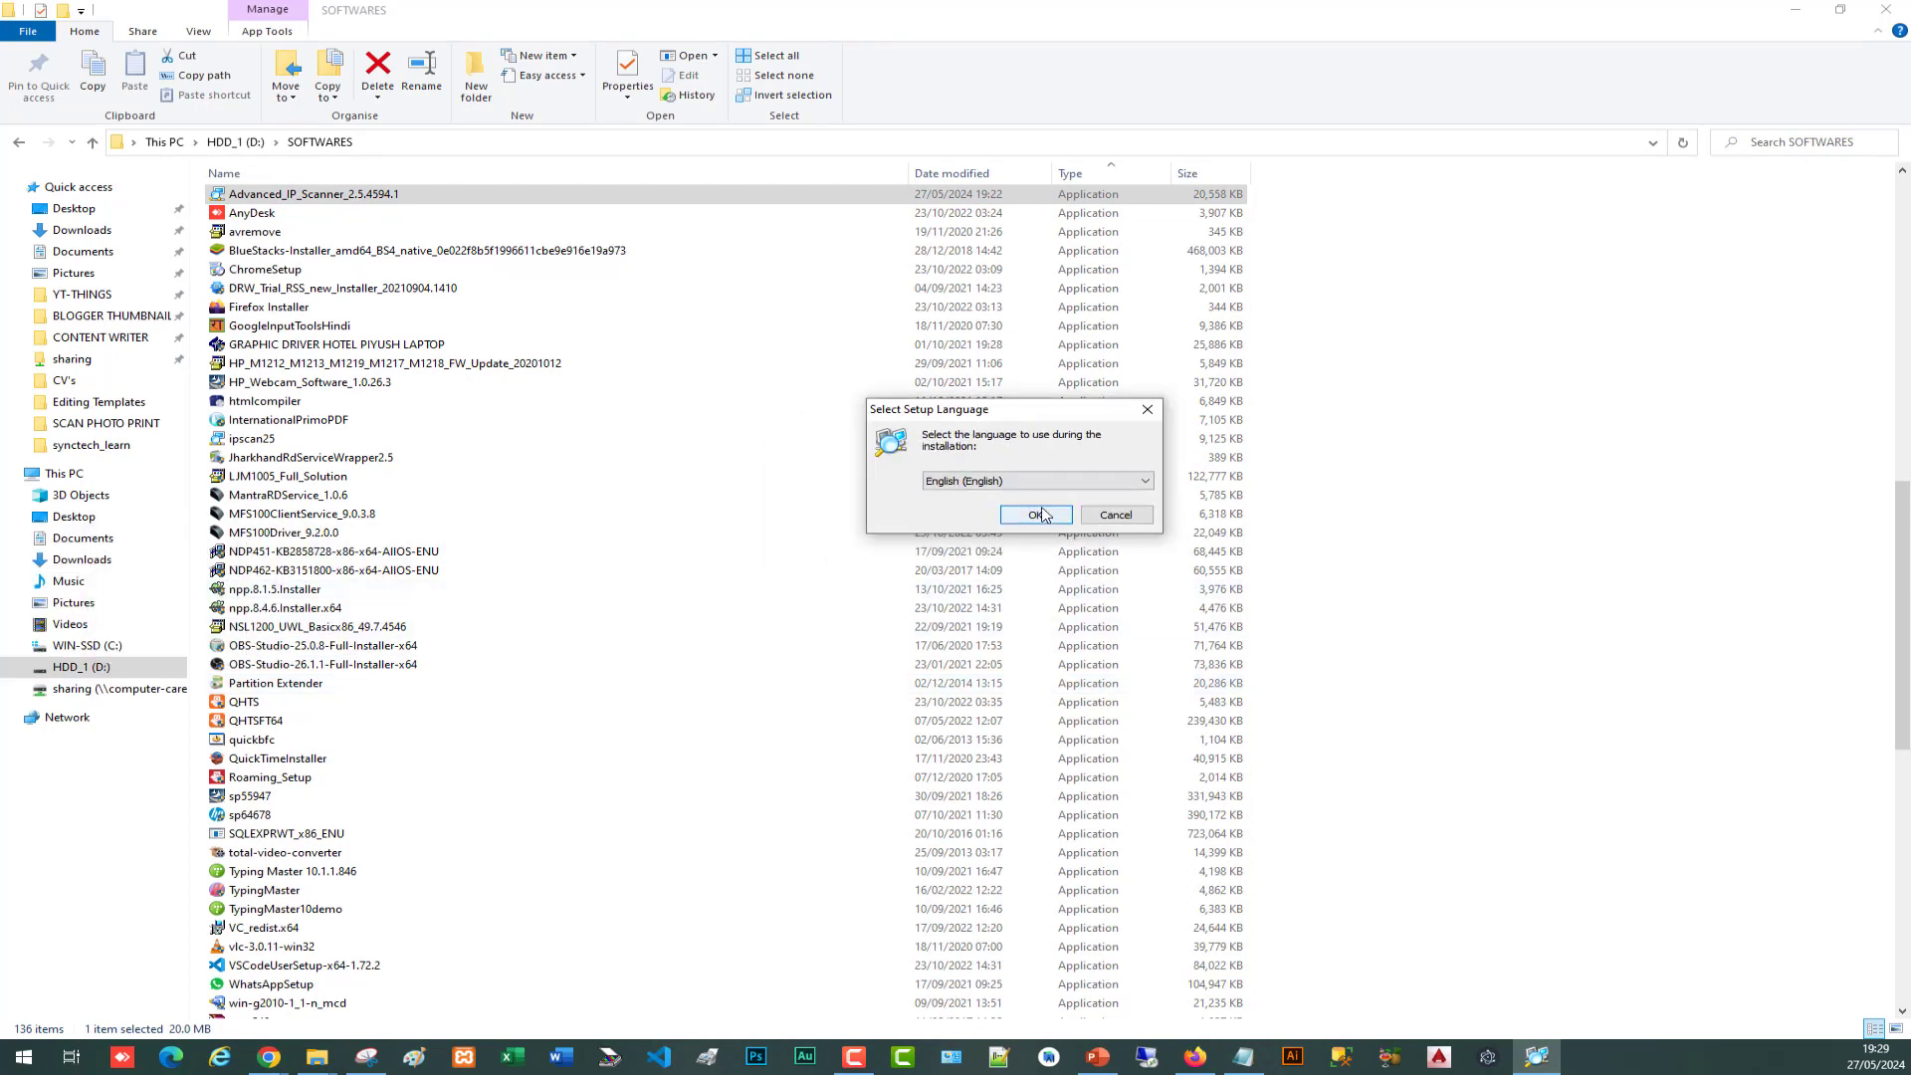
pyautogui.click(1035, 514)
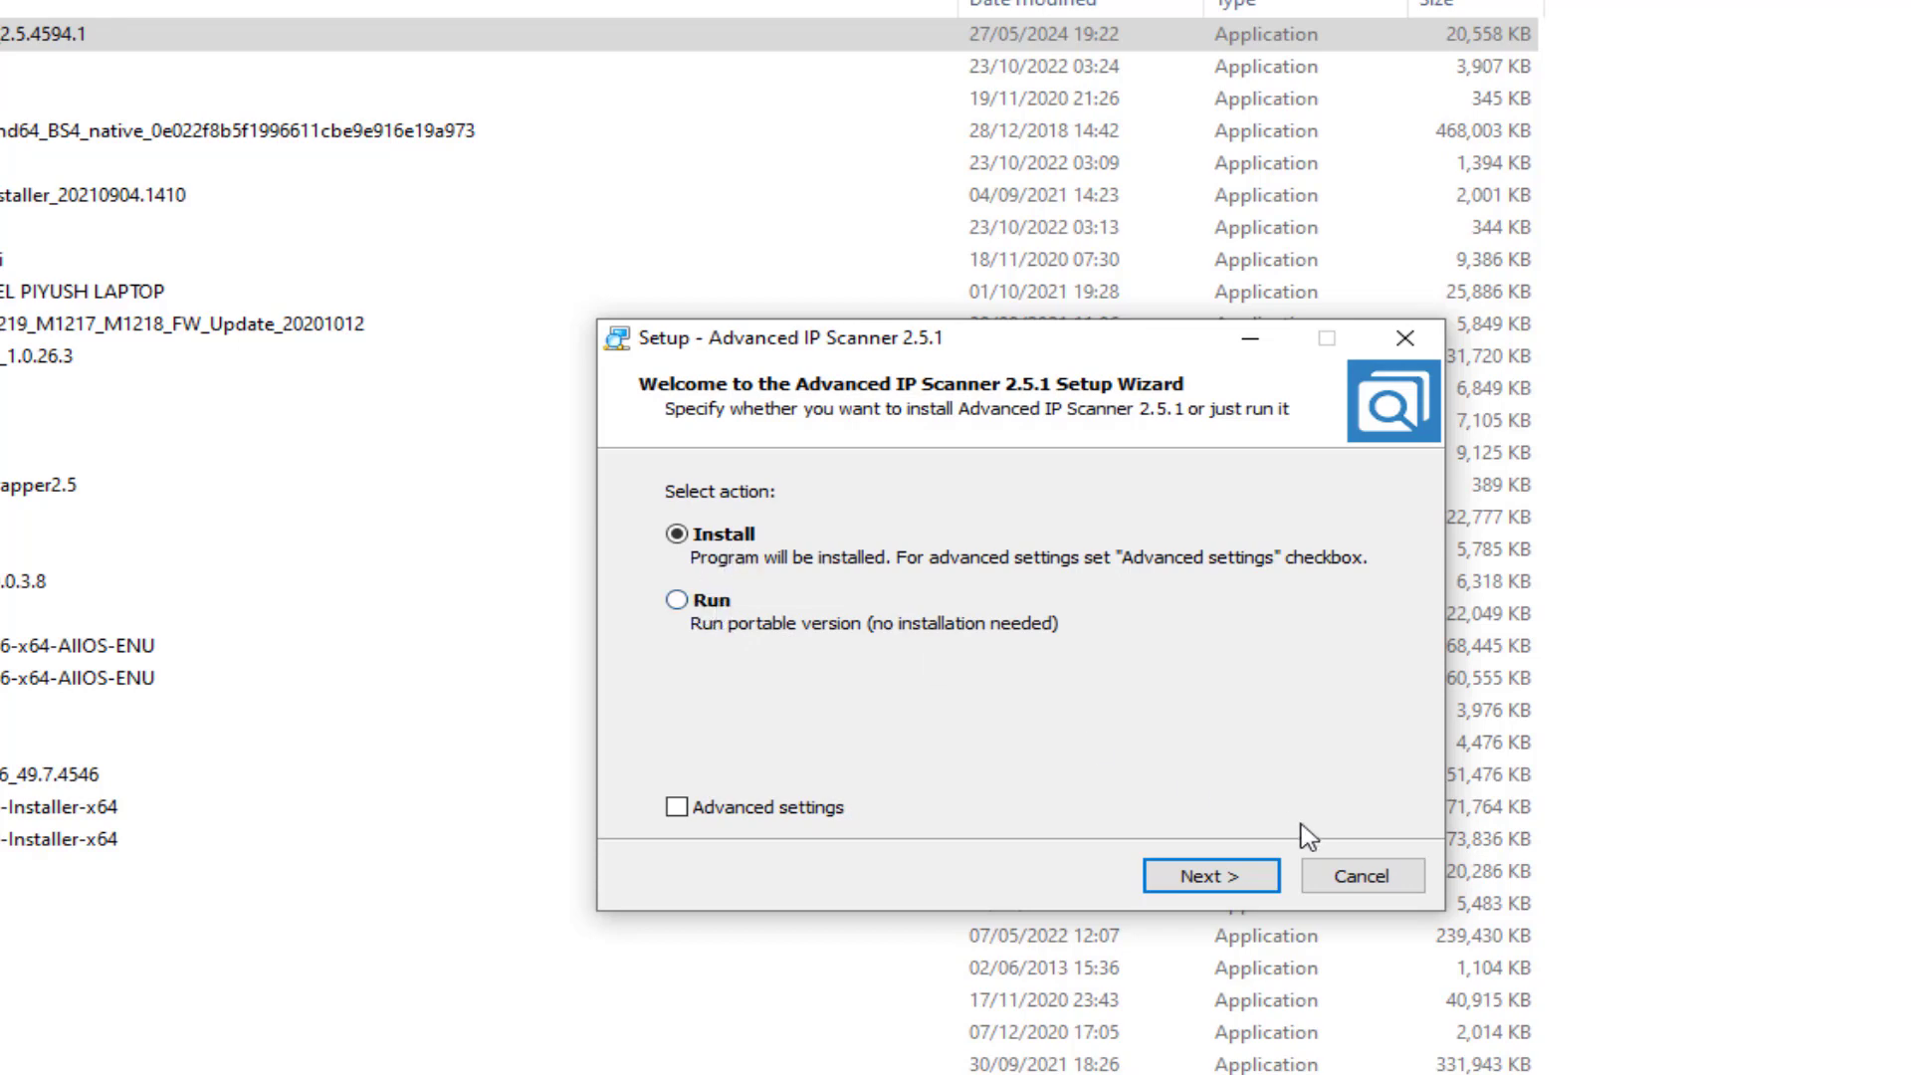
pyautogui.click(678, 599)
pyautogui.click(1207, 881)
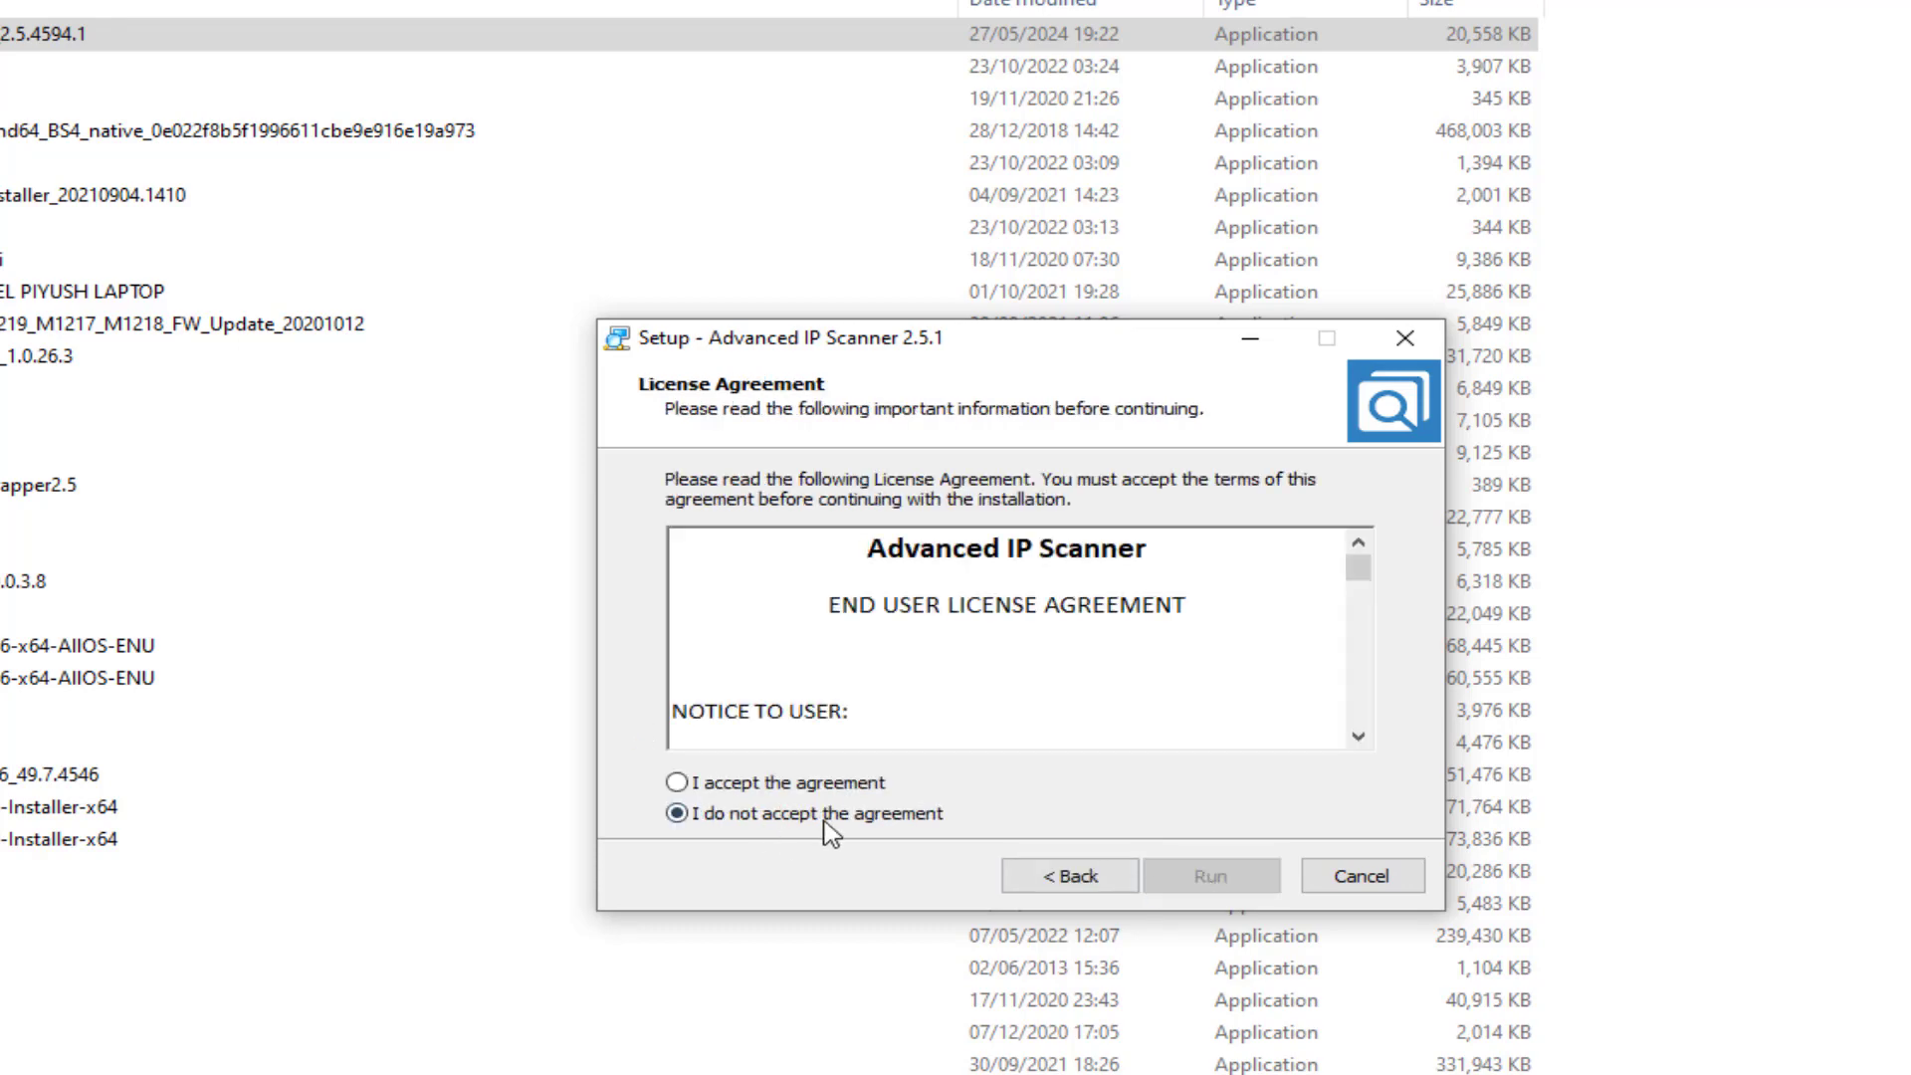
pyautogui.click(808, 786)
pyautogui.click(1170, 884)
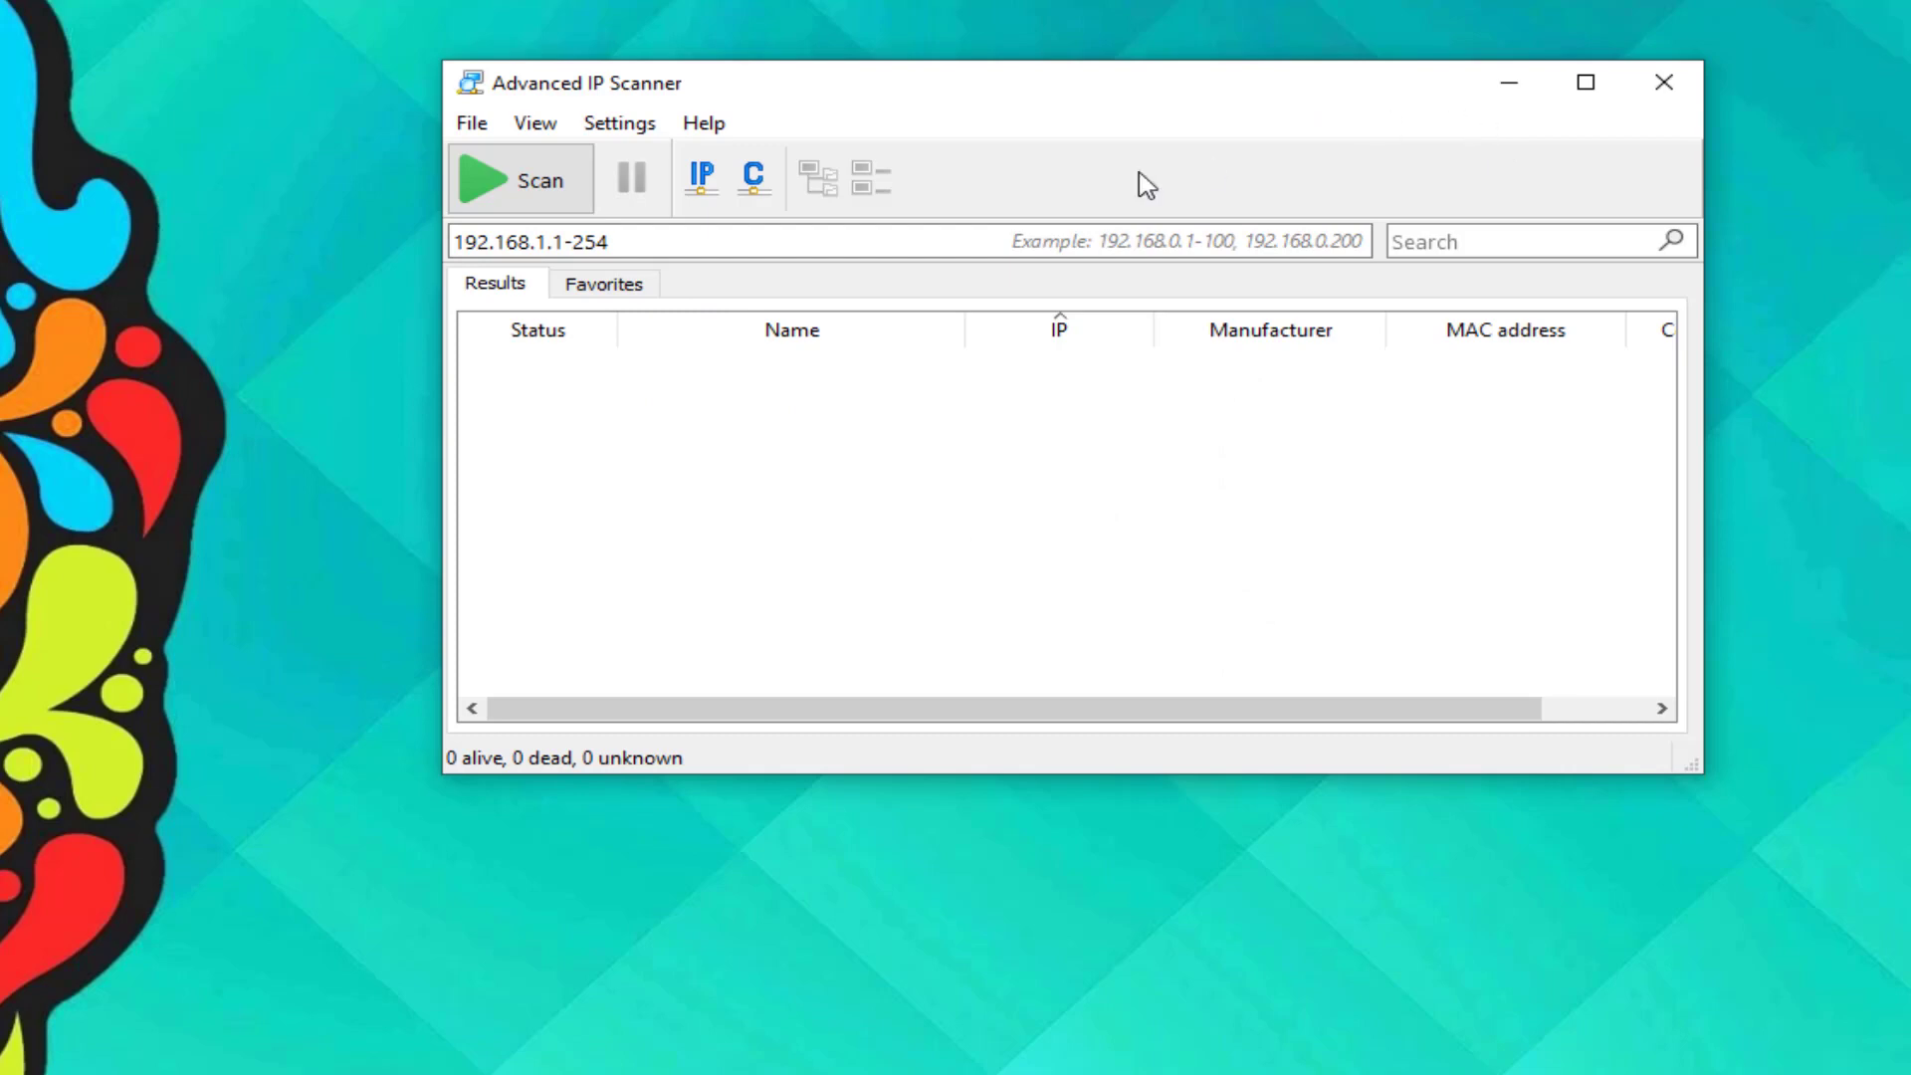
# Examine the parts of the scan range 192.168.1.1-254: the network prefix, the start address and the end address.
pyautogui.moveTo(485, 248); pyautogui.dragTo(643, 250)
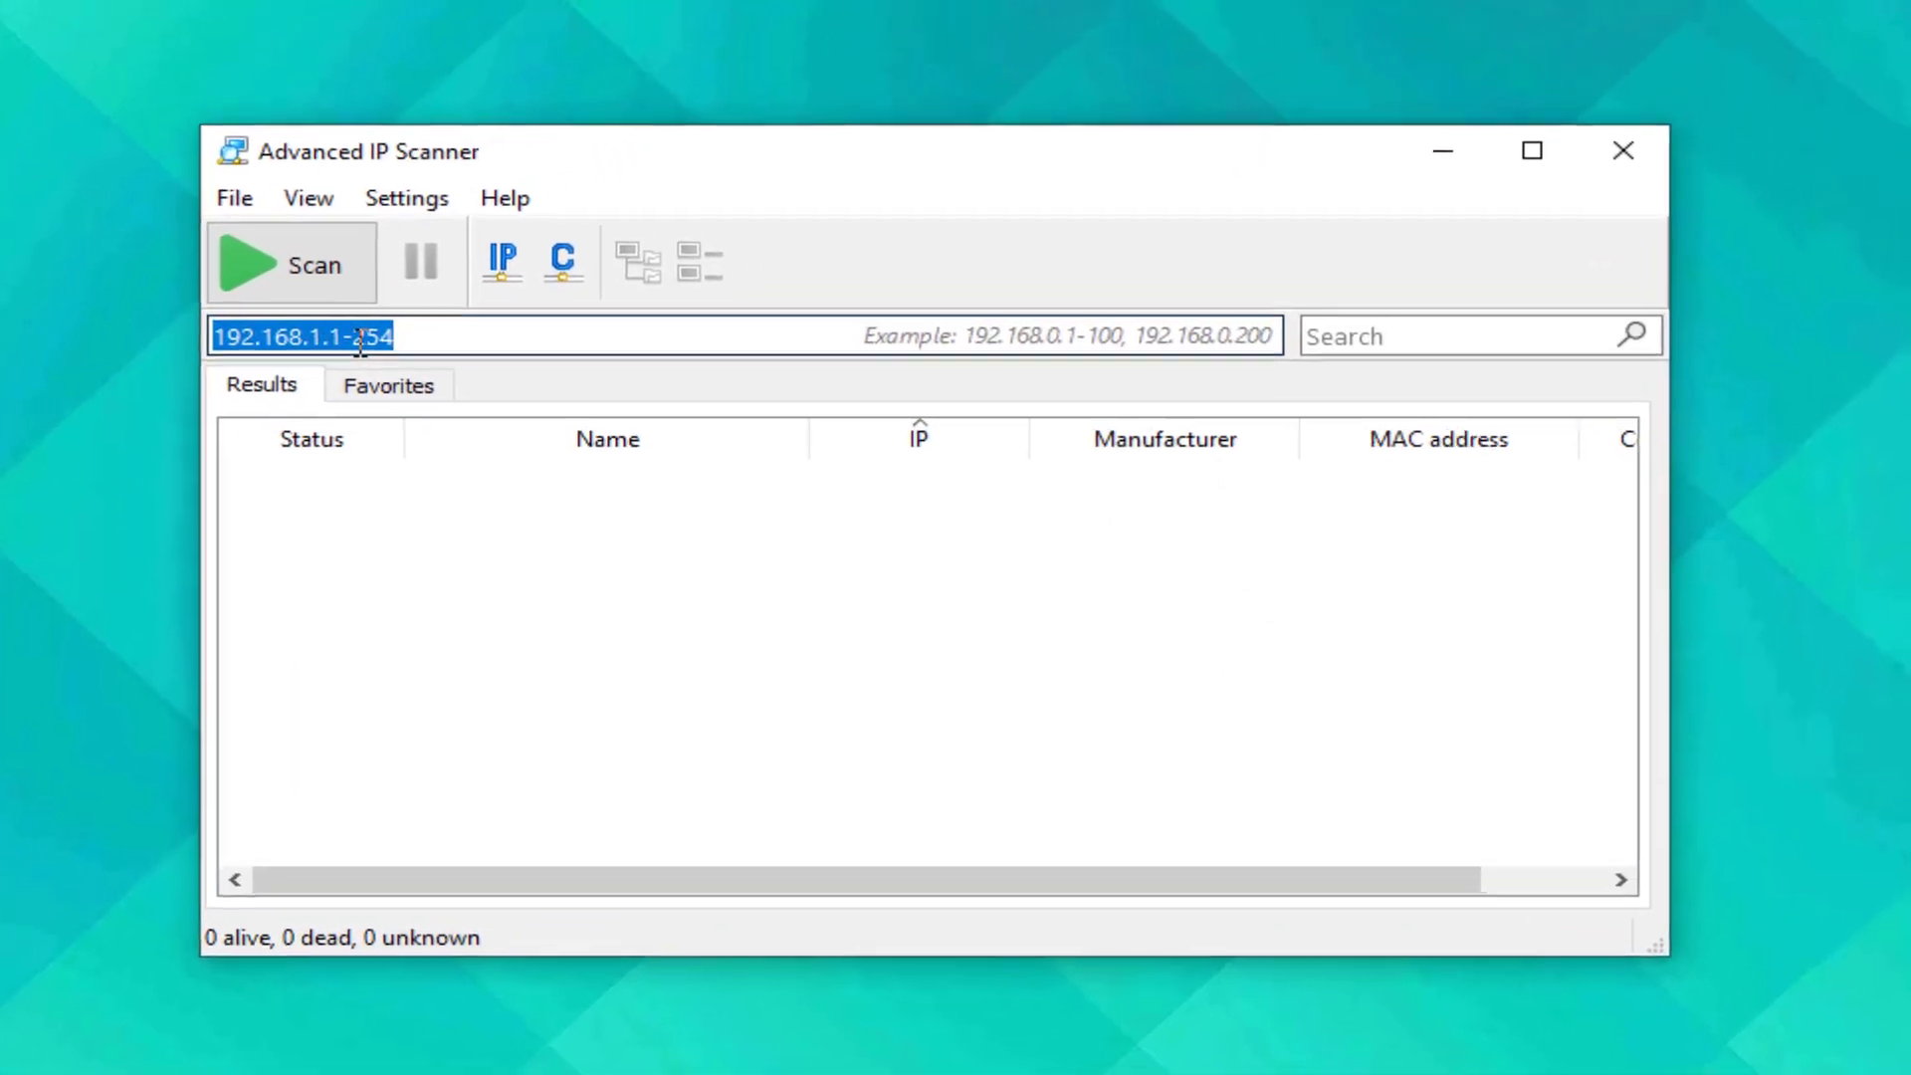
pyautogui.click(552, 258)
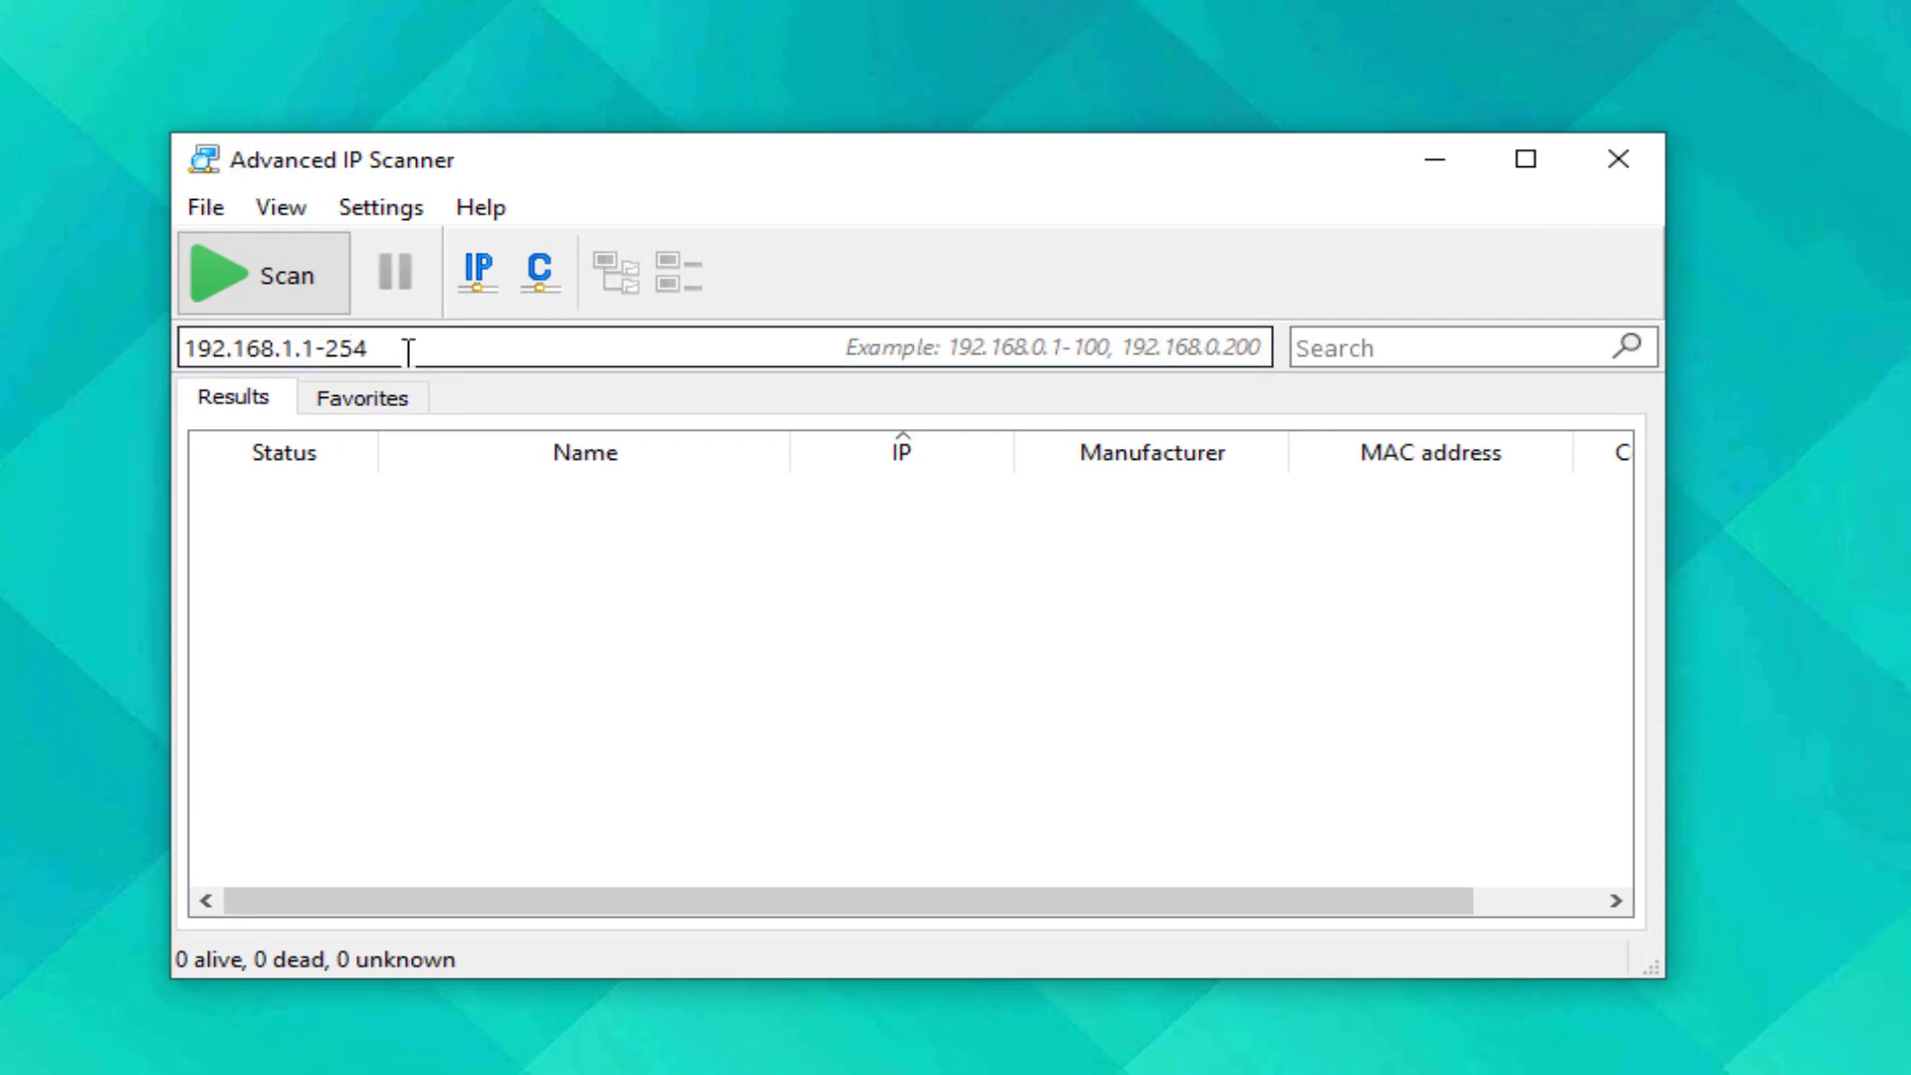
pyautogui.moveTo(403, 347); pyautogui.dragTo(324, 347)
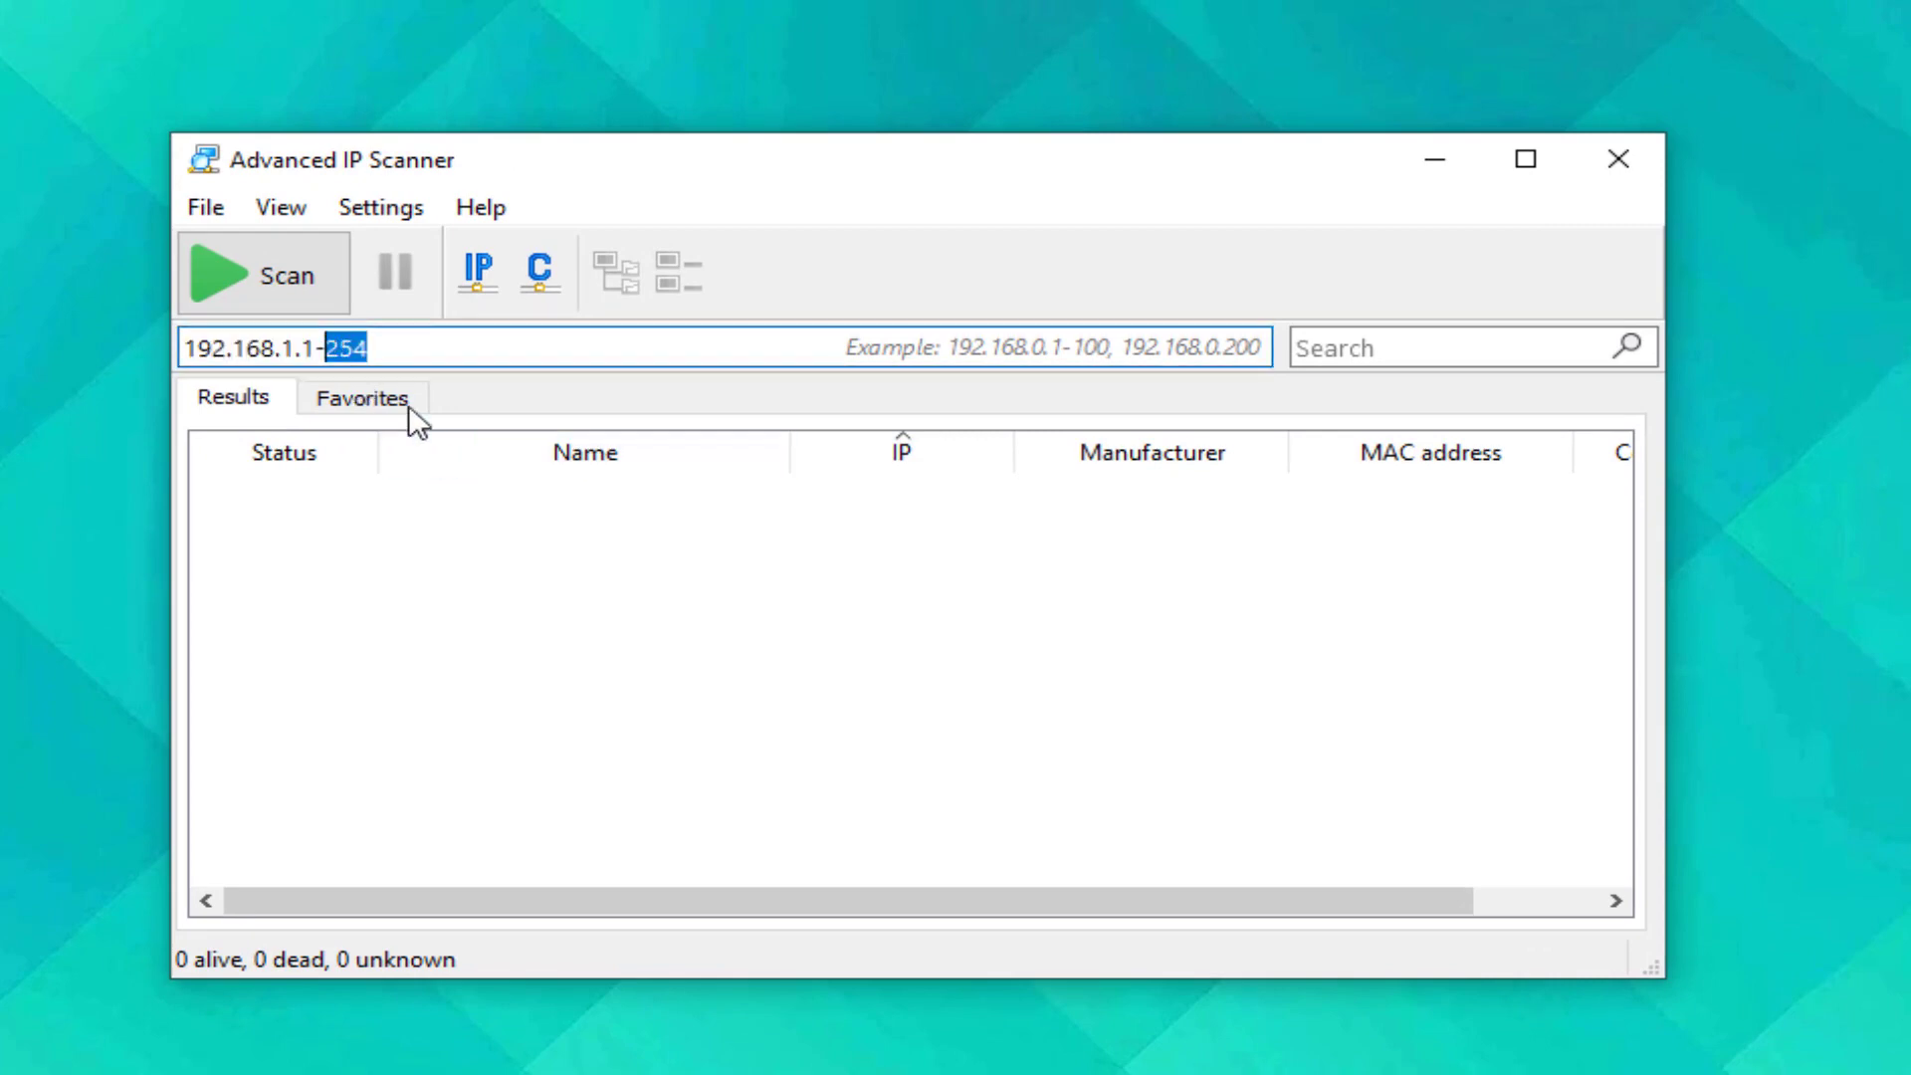
pyautogui.click(320, 350)
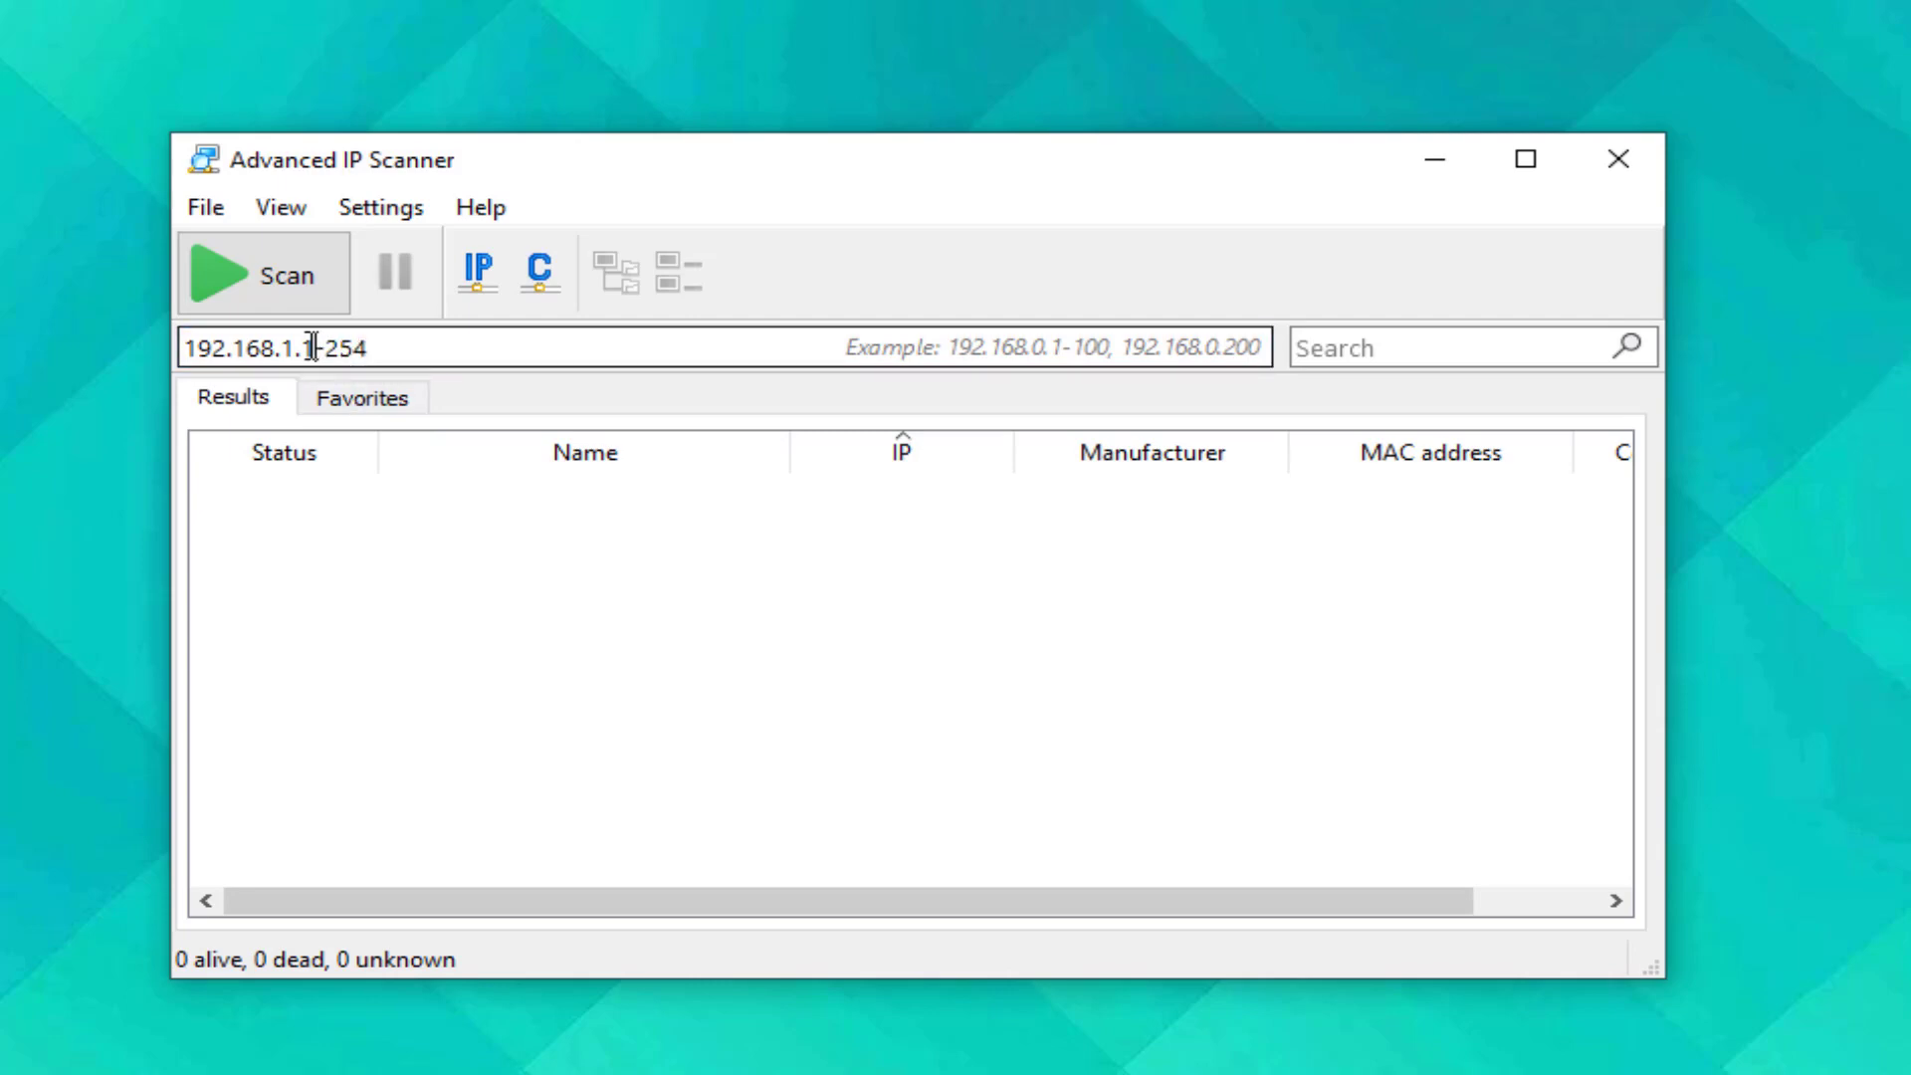
pyautogui.moveTo(297, 347); pyautogui.dragTo(183, 348)
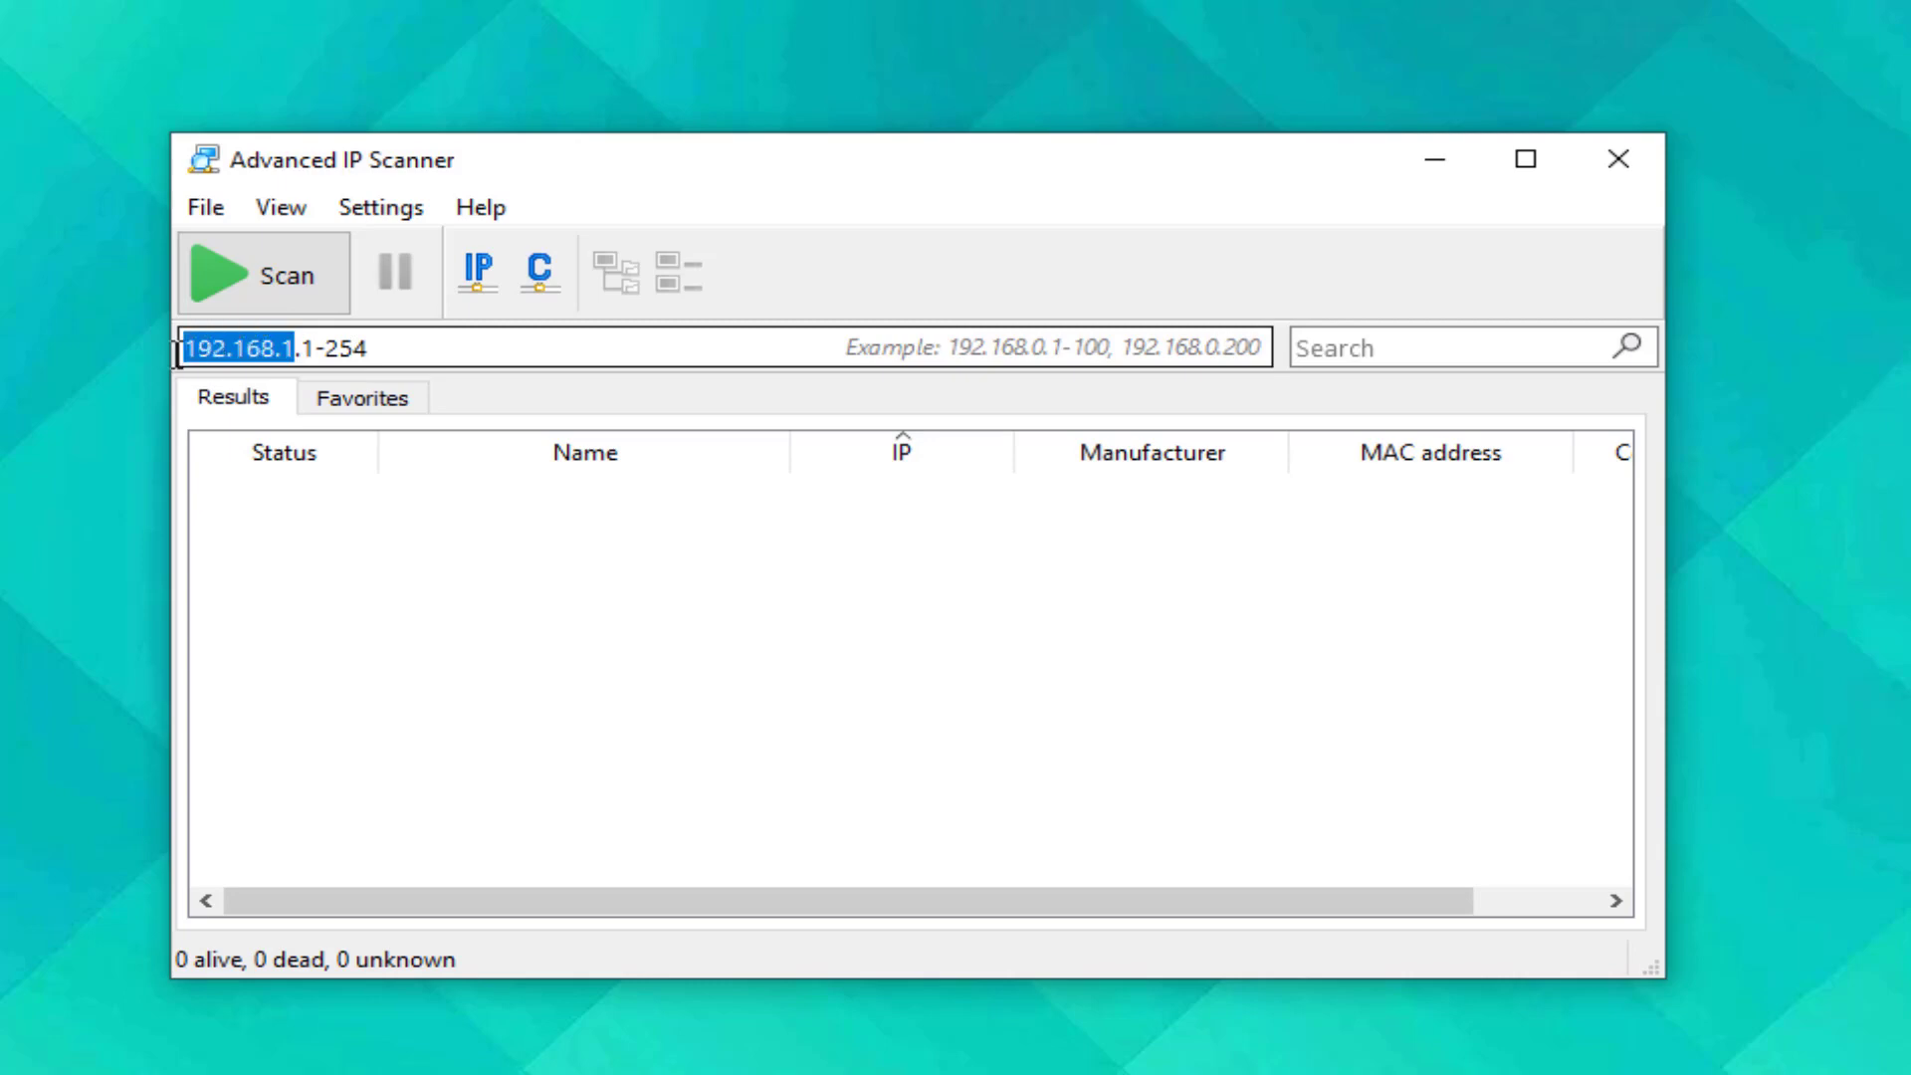
pyautogui.click(303, 351)
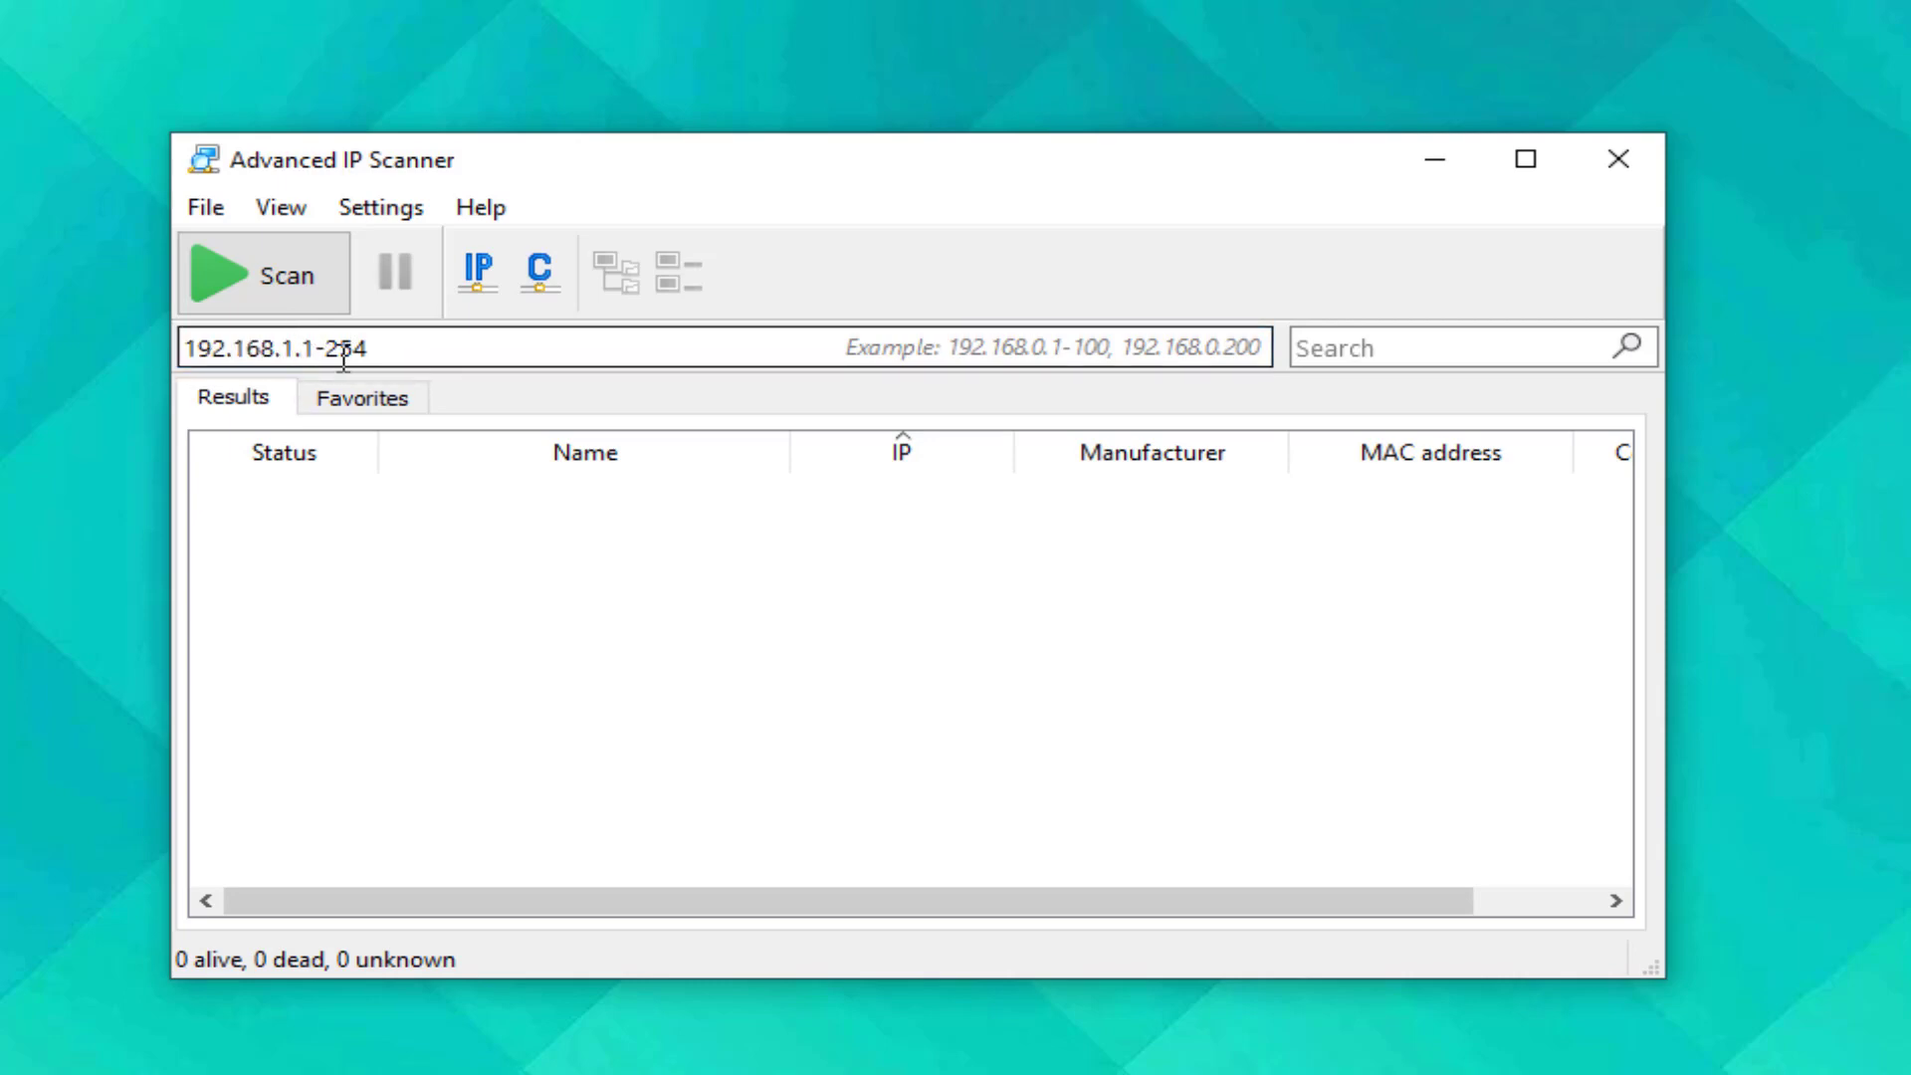
pyautogui.moveTo(392, 350); pyautogui.dragTo(301, 347)
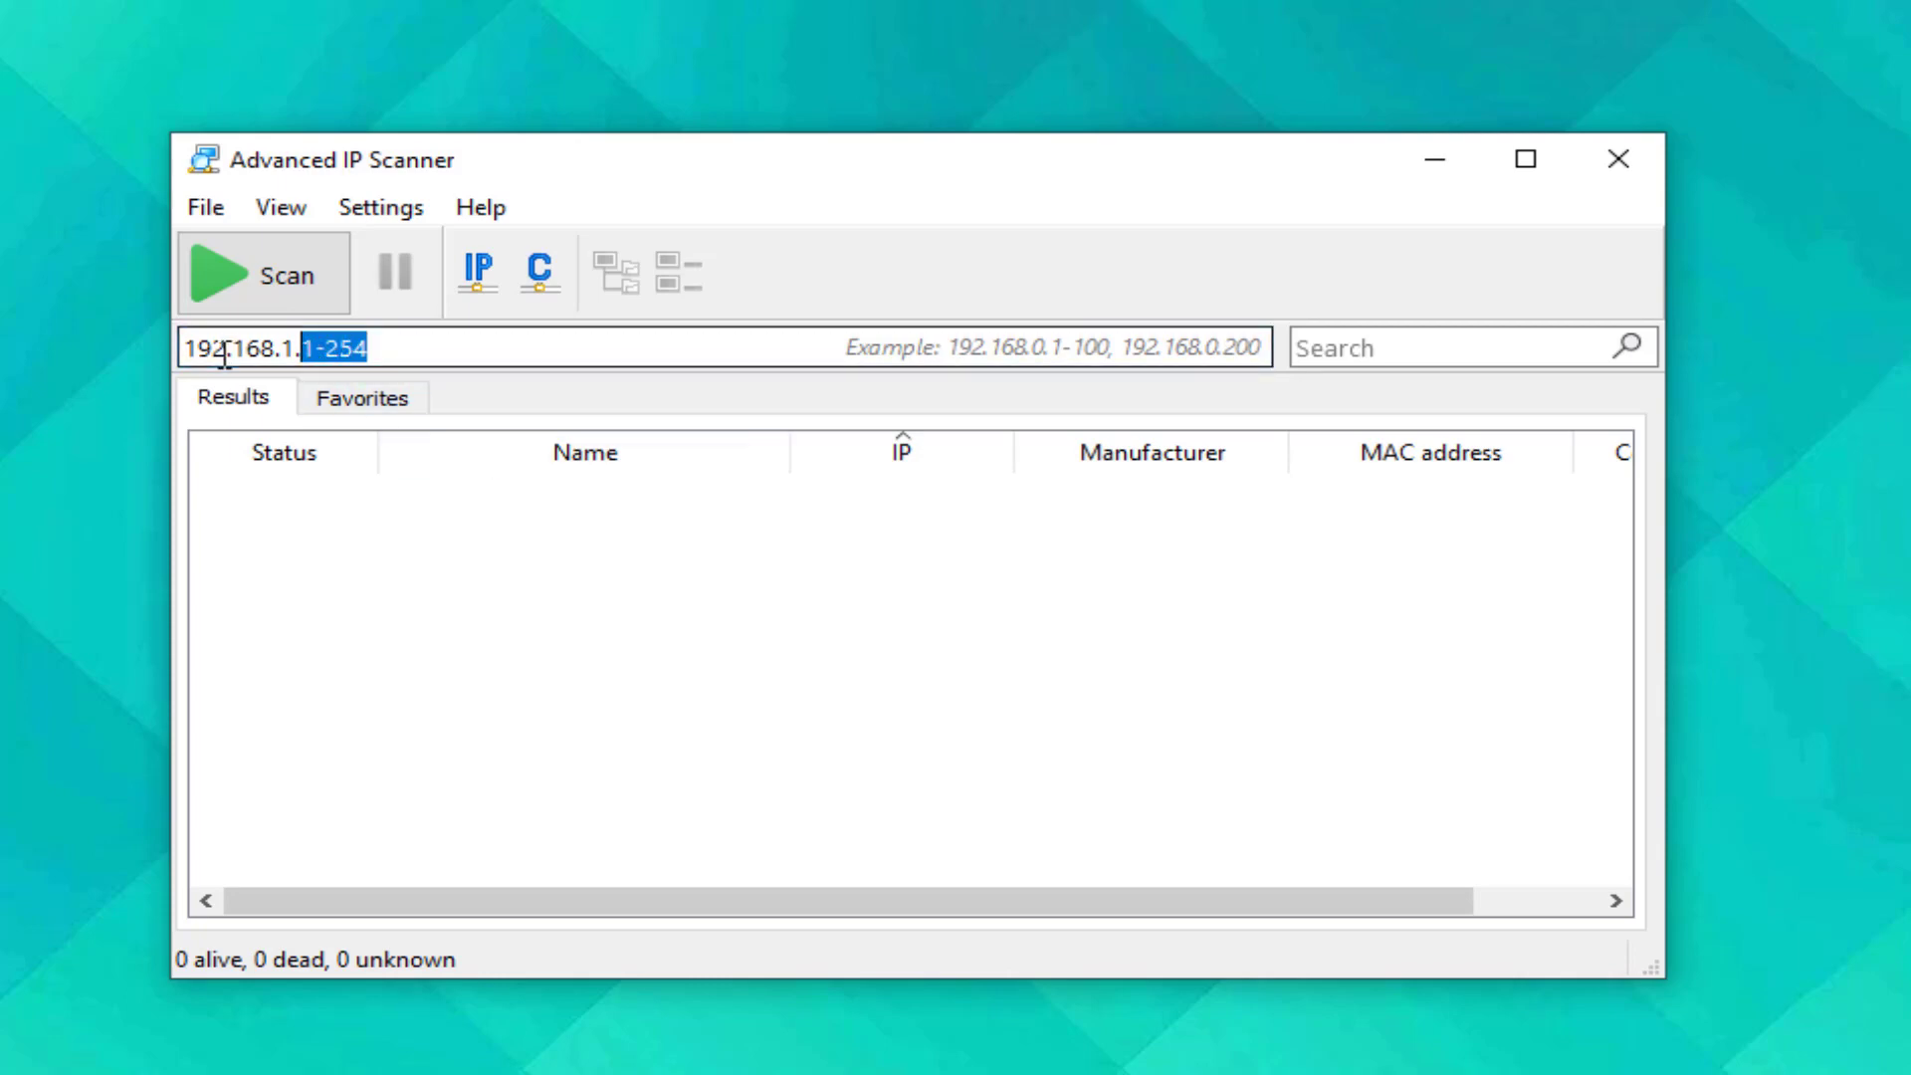
pyautogui.click(381, 356)
pyautogui.click(394, 355)
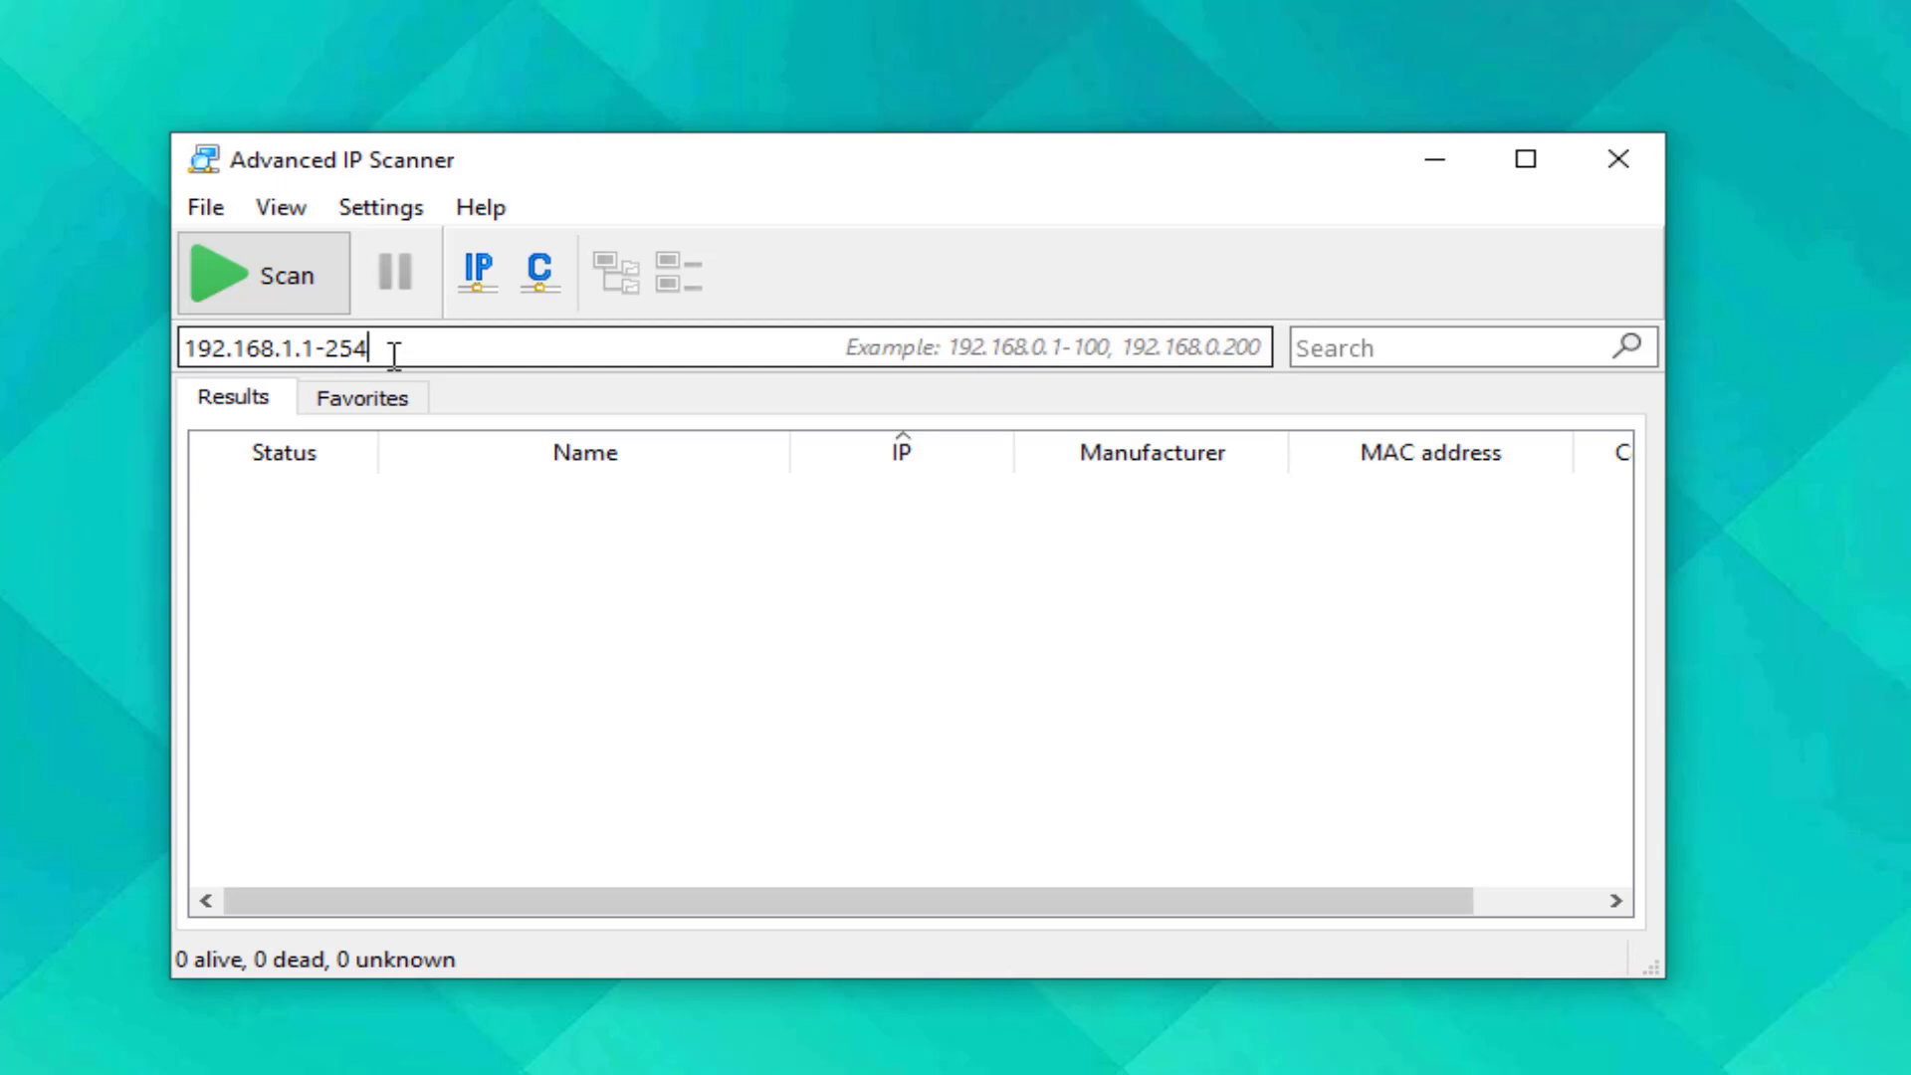
pyautogui.moveTo(396, 346); pyautogui.dragTo(335, 338)
pyautogui.click(441, 339)
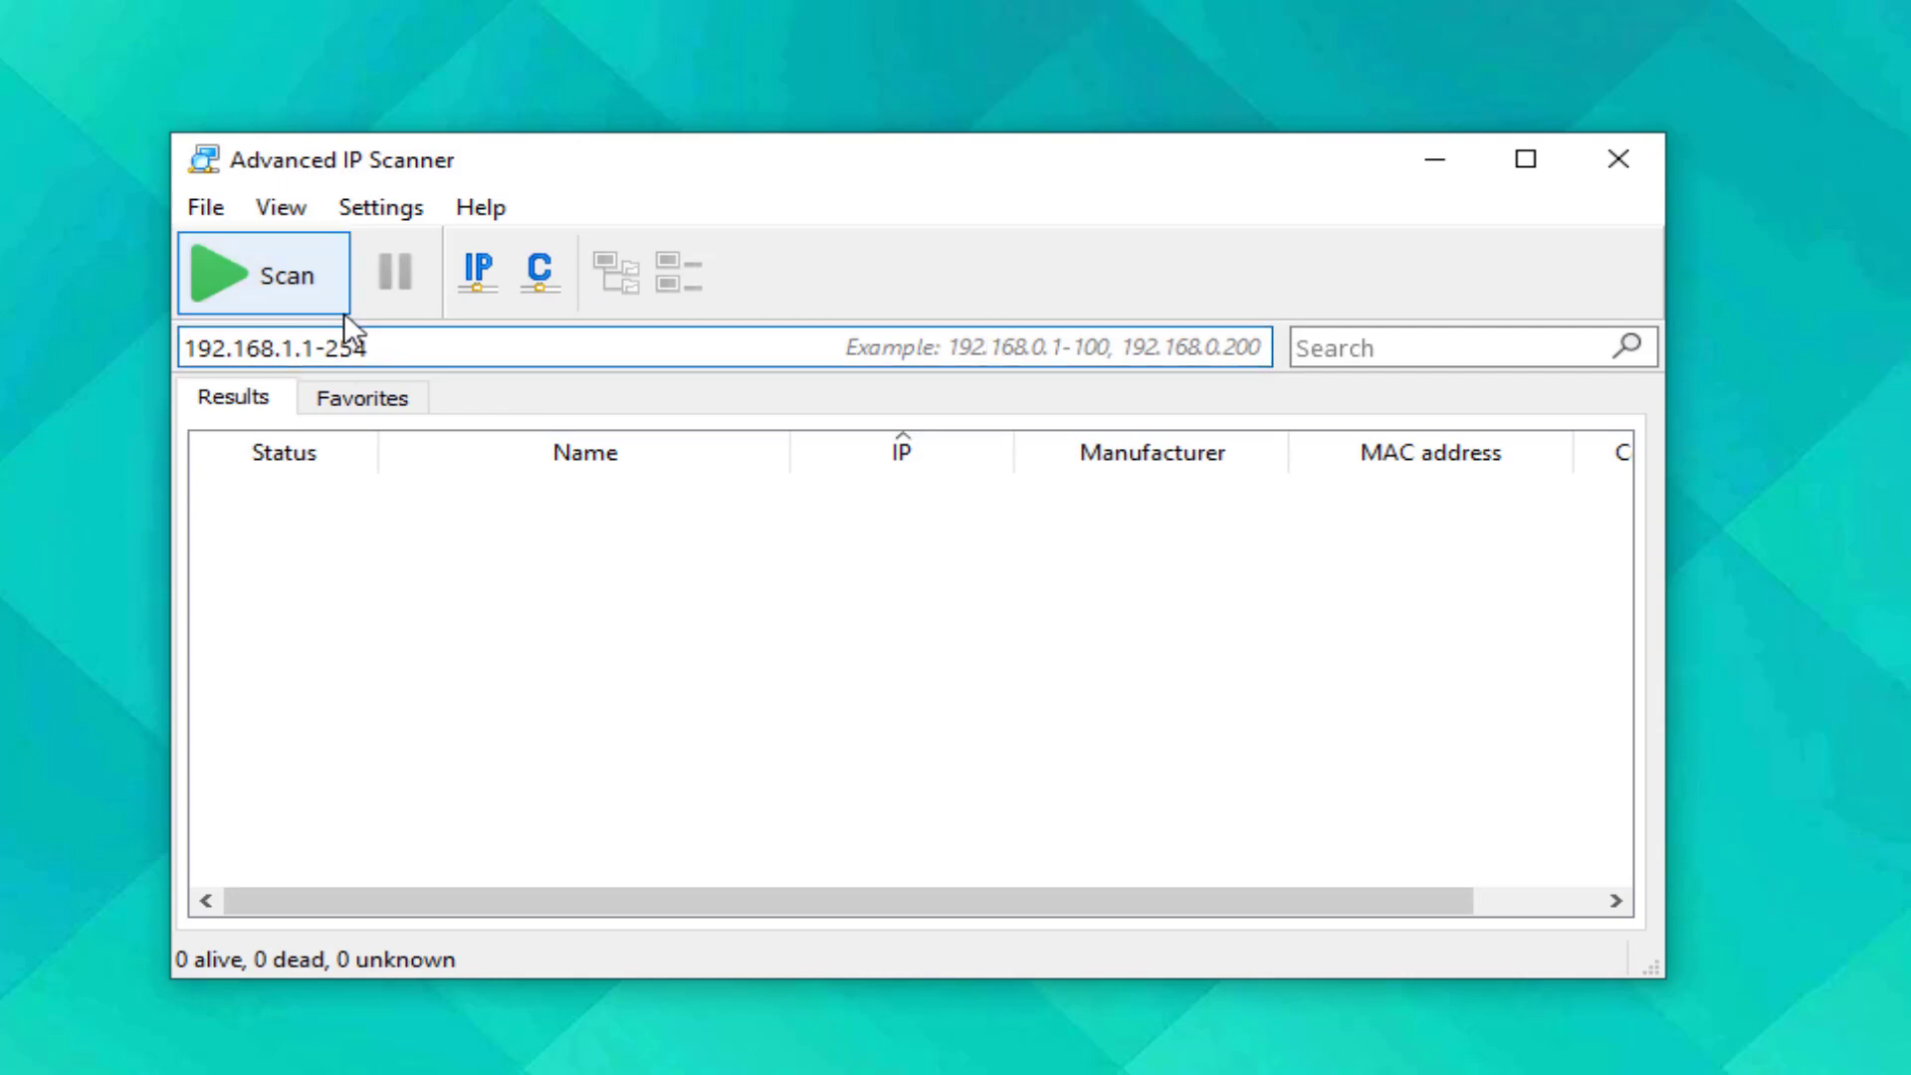
# Scan the range 192.168.1.1-254 in a maximized window and select the 192.168.1.240 device in the results.
pyautogui.click(257, 281)
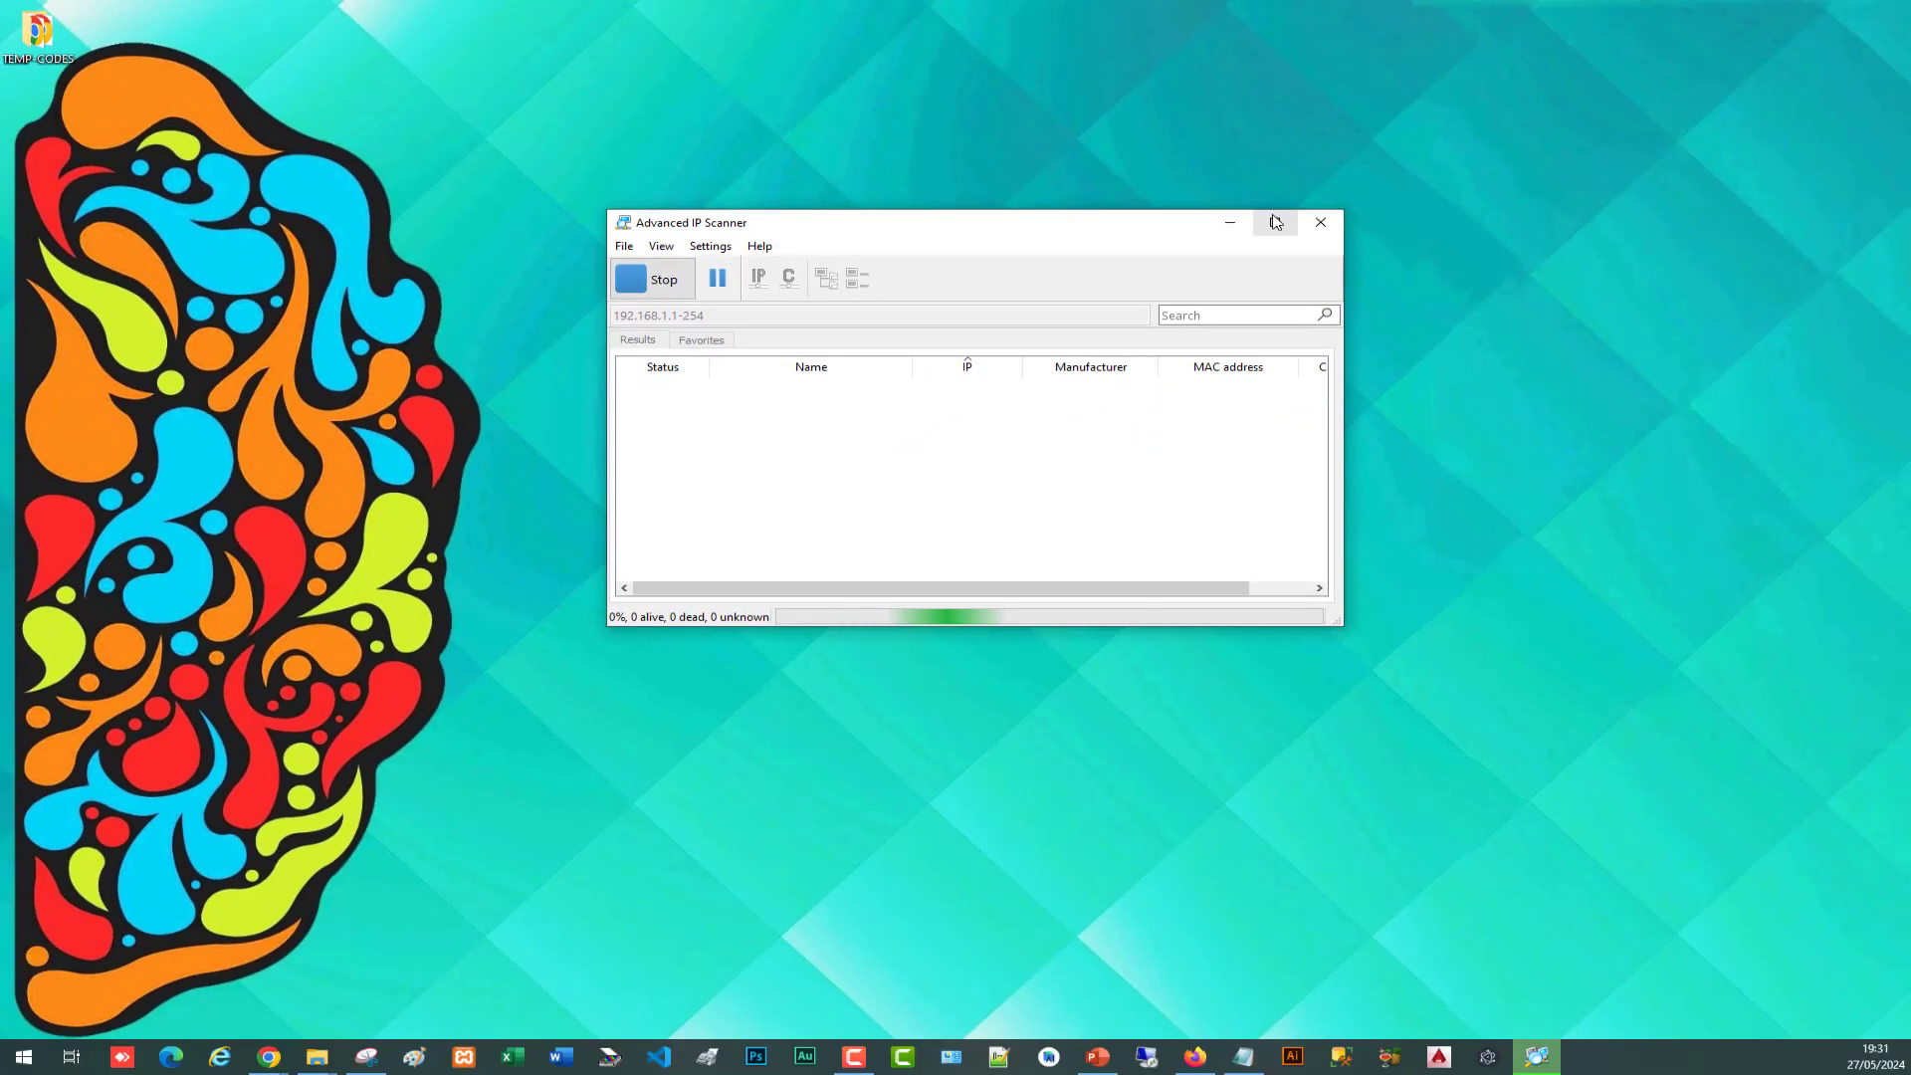
pyautogui.click(1526, 159)
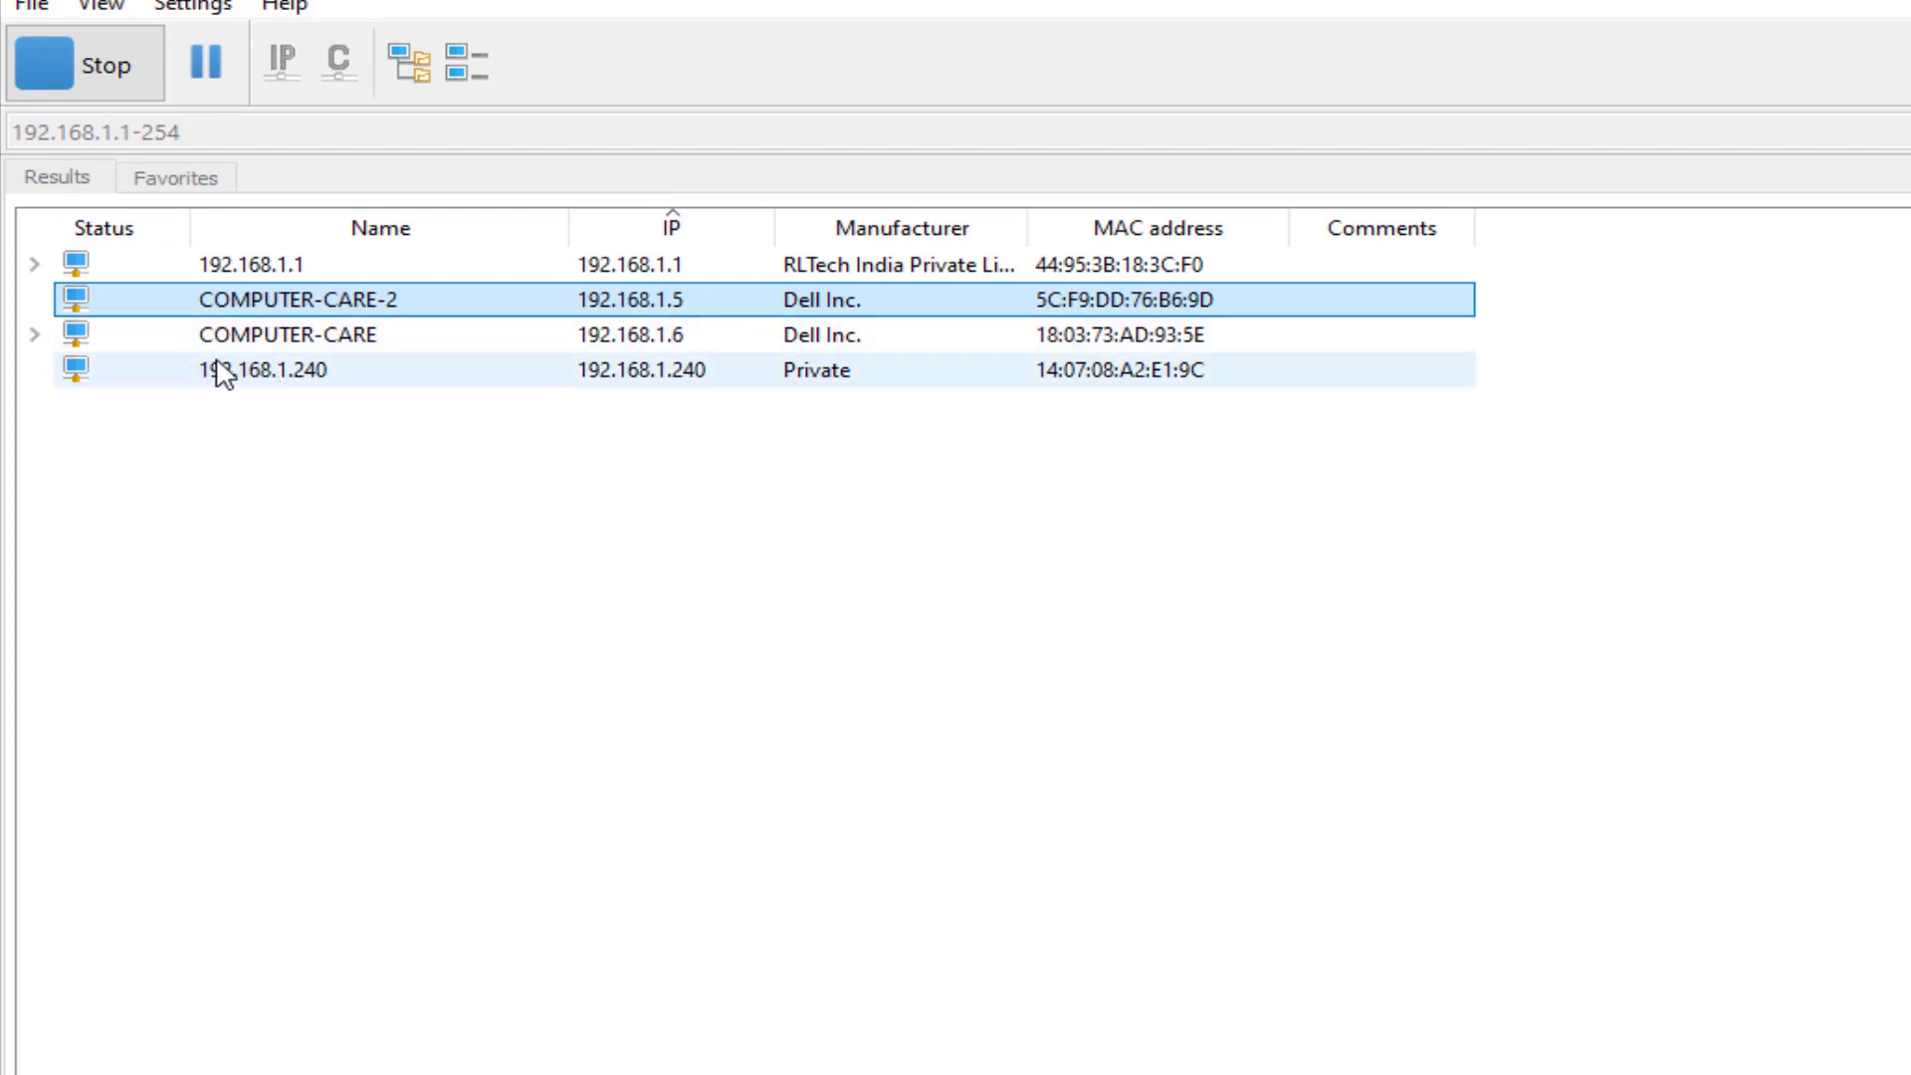
pyautogui.click(253, 376)
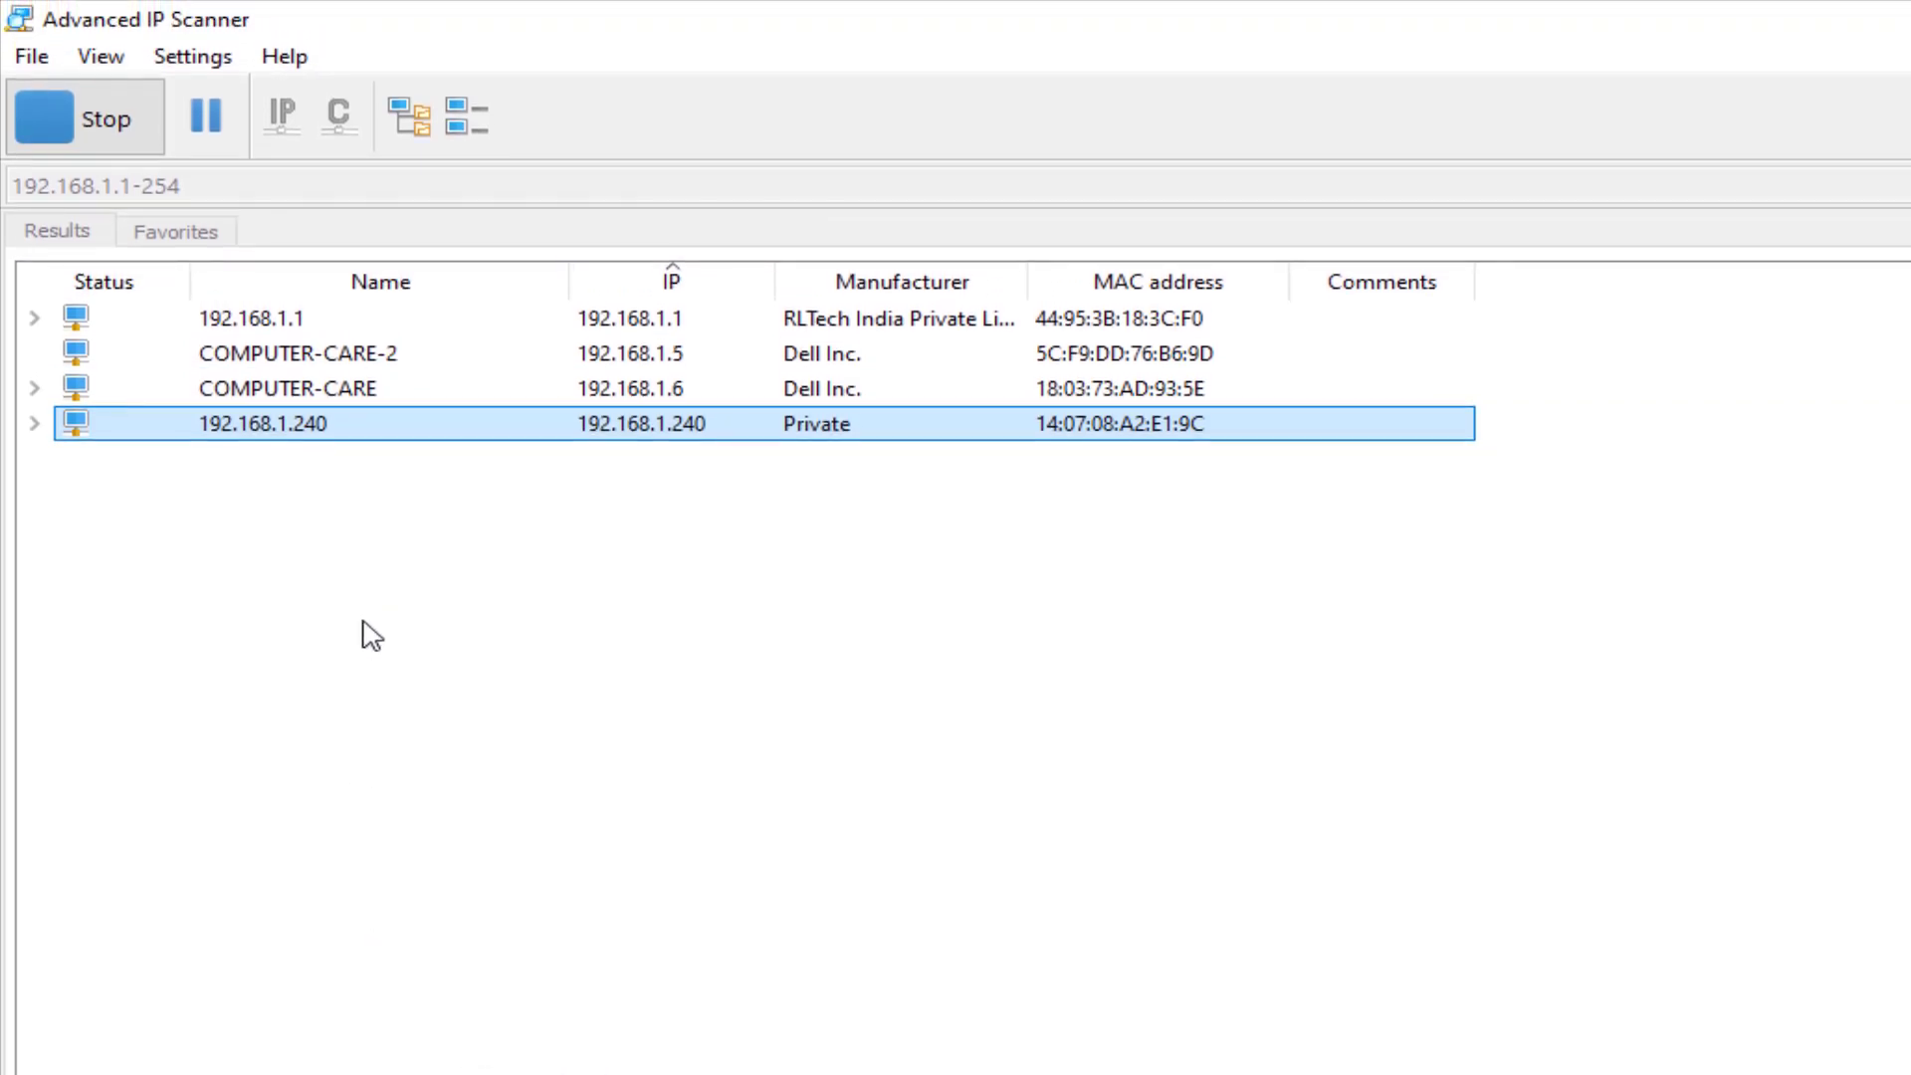
# Look over the available program commands and view the print options for the scan results, closing them without printing.
pyautogui.click(28, 58)
pyautogui.click(640, 834)
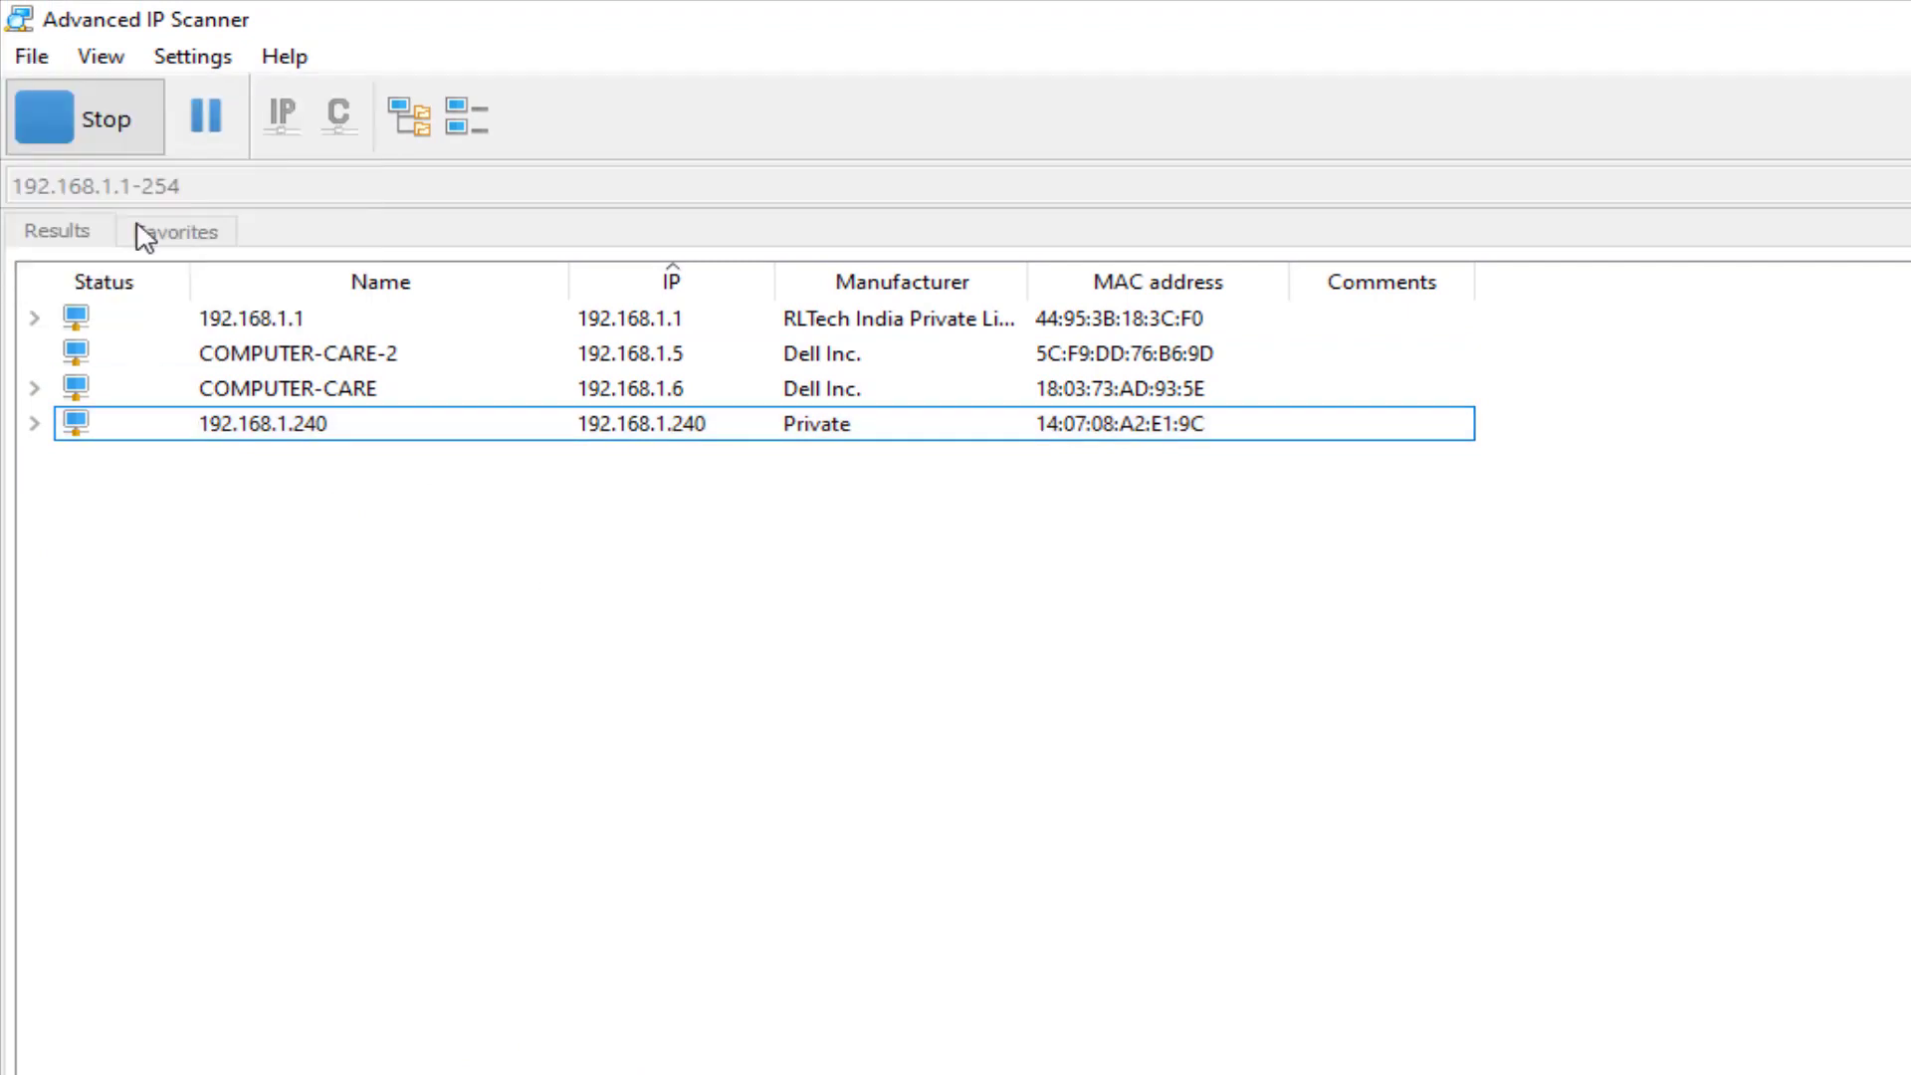
pyautogui.click(199, 57)
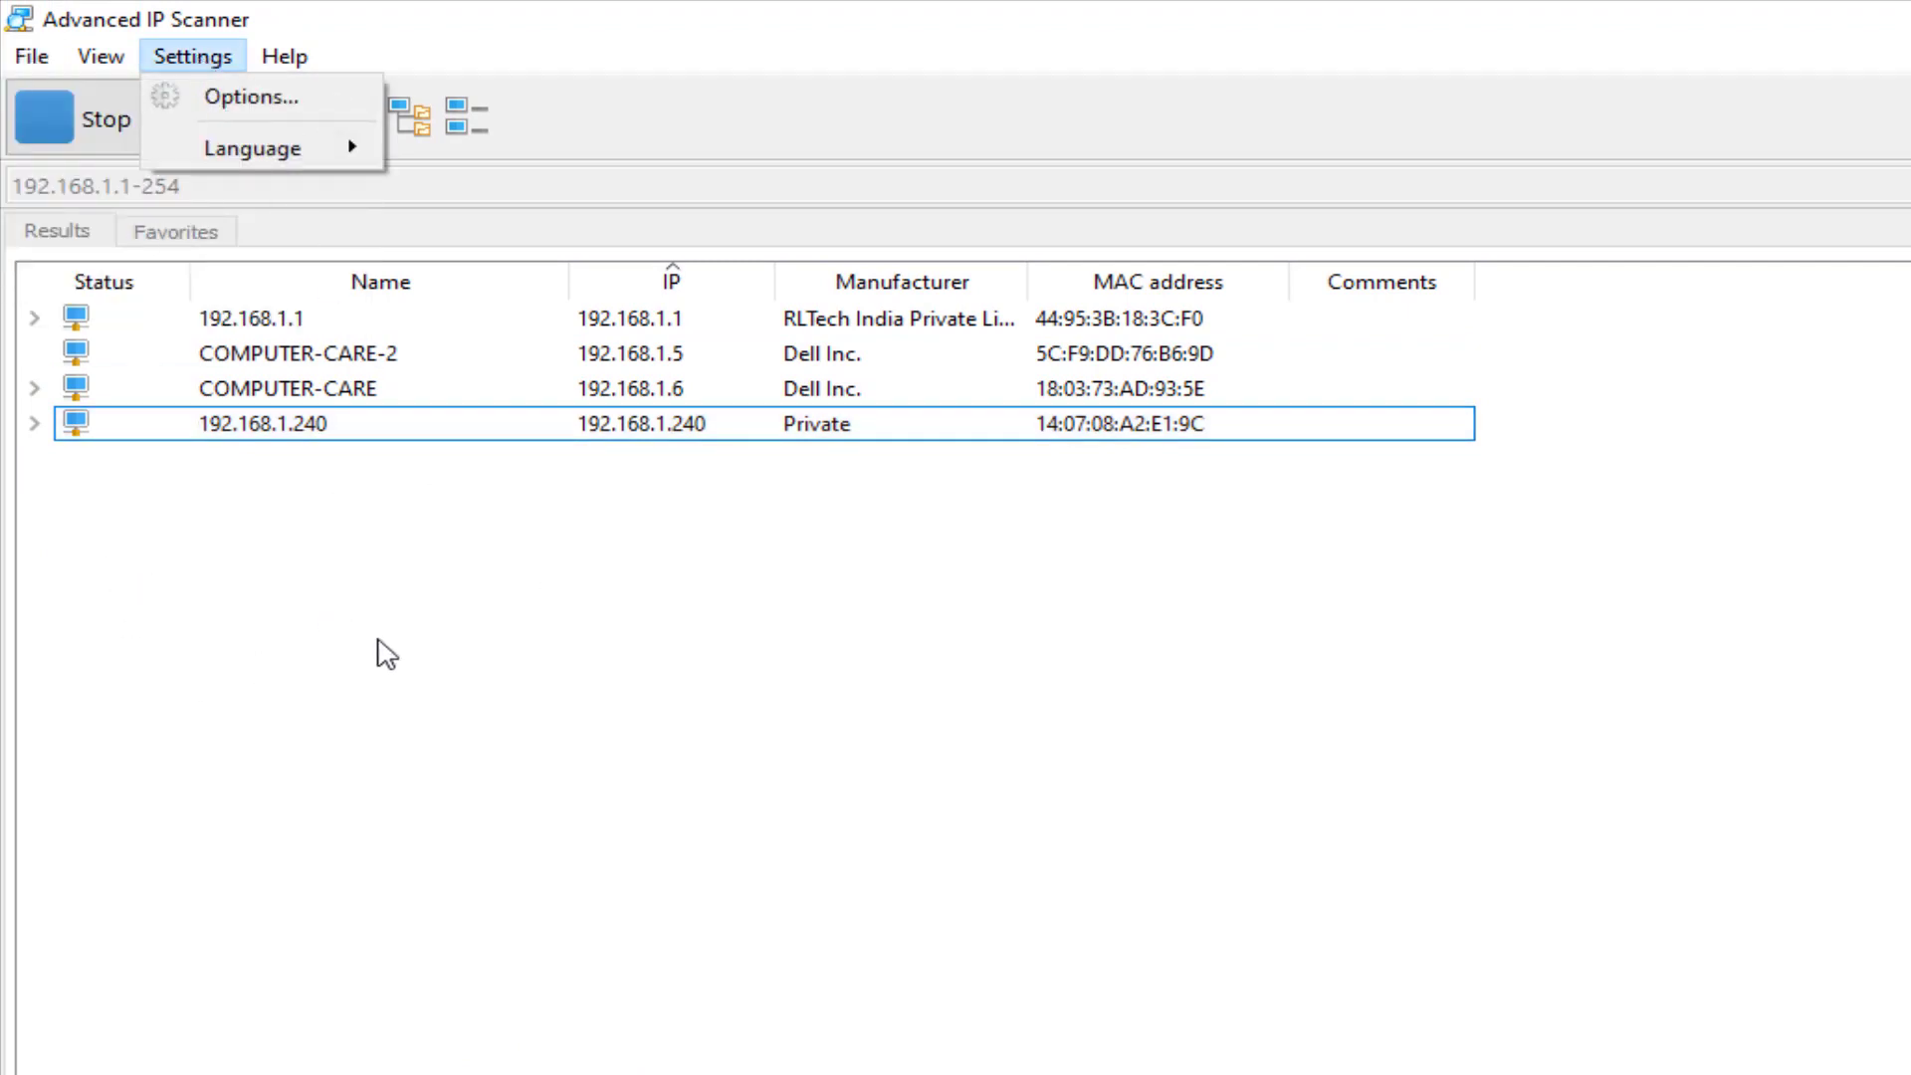
pyautogui.moveTo(101, 57)
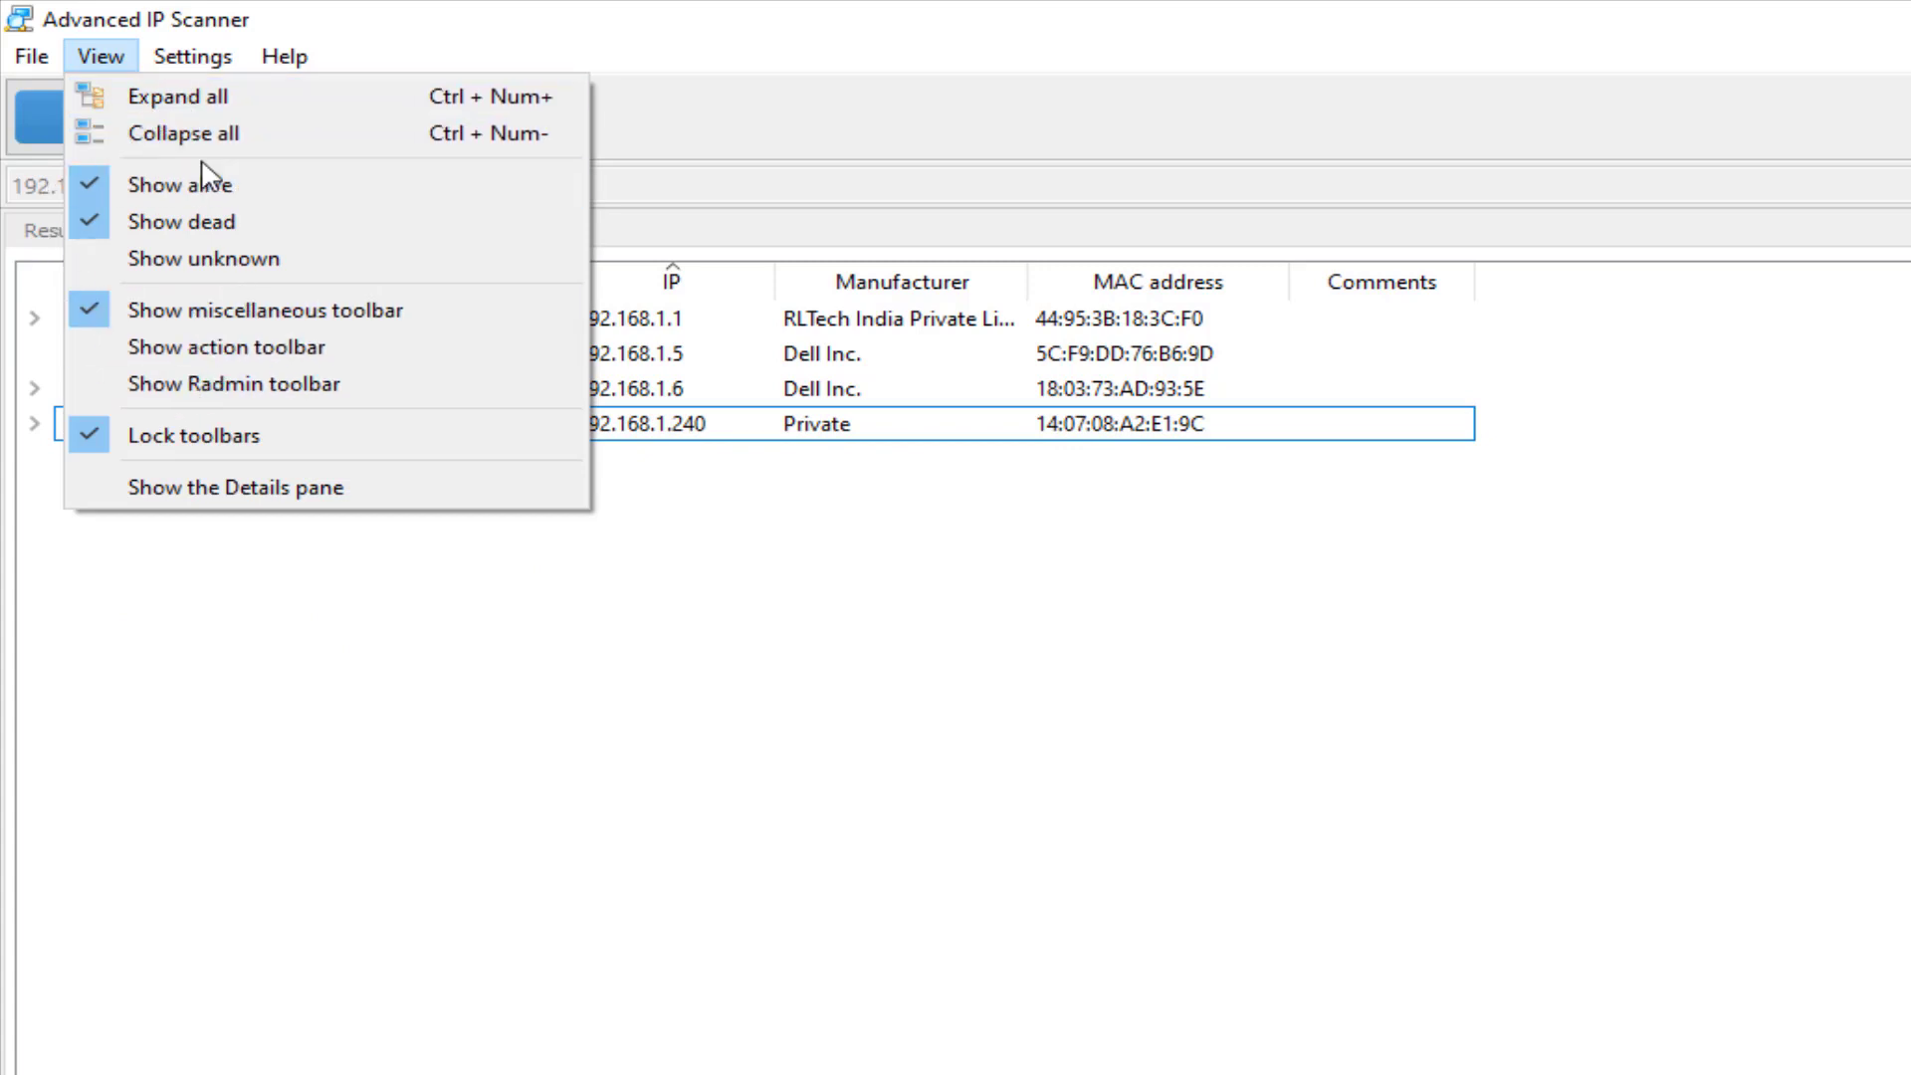
pyautogui.moveTo(30, 56)
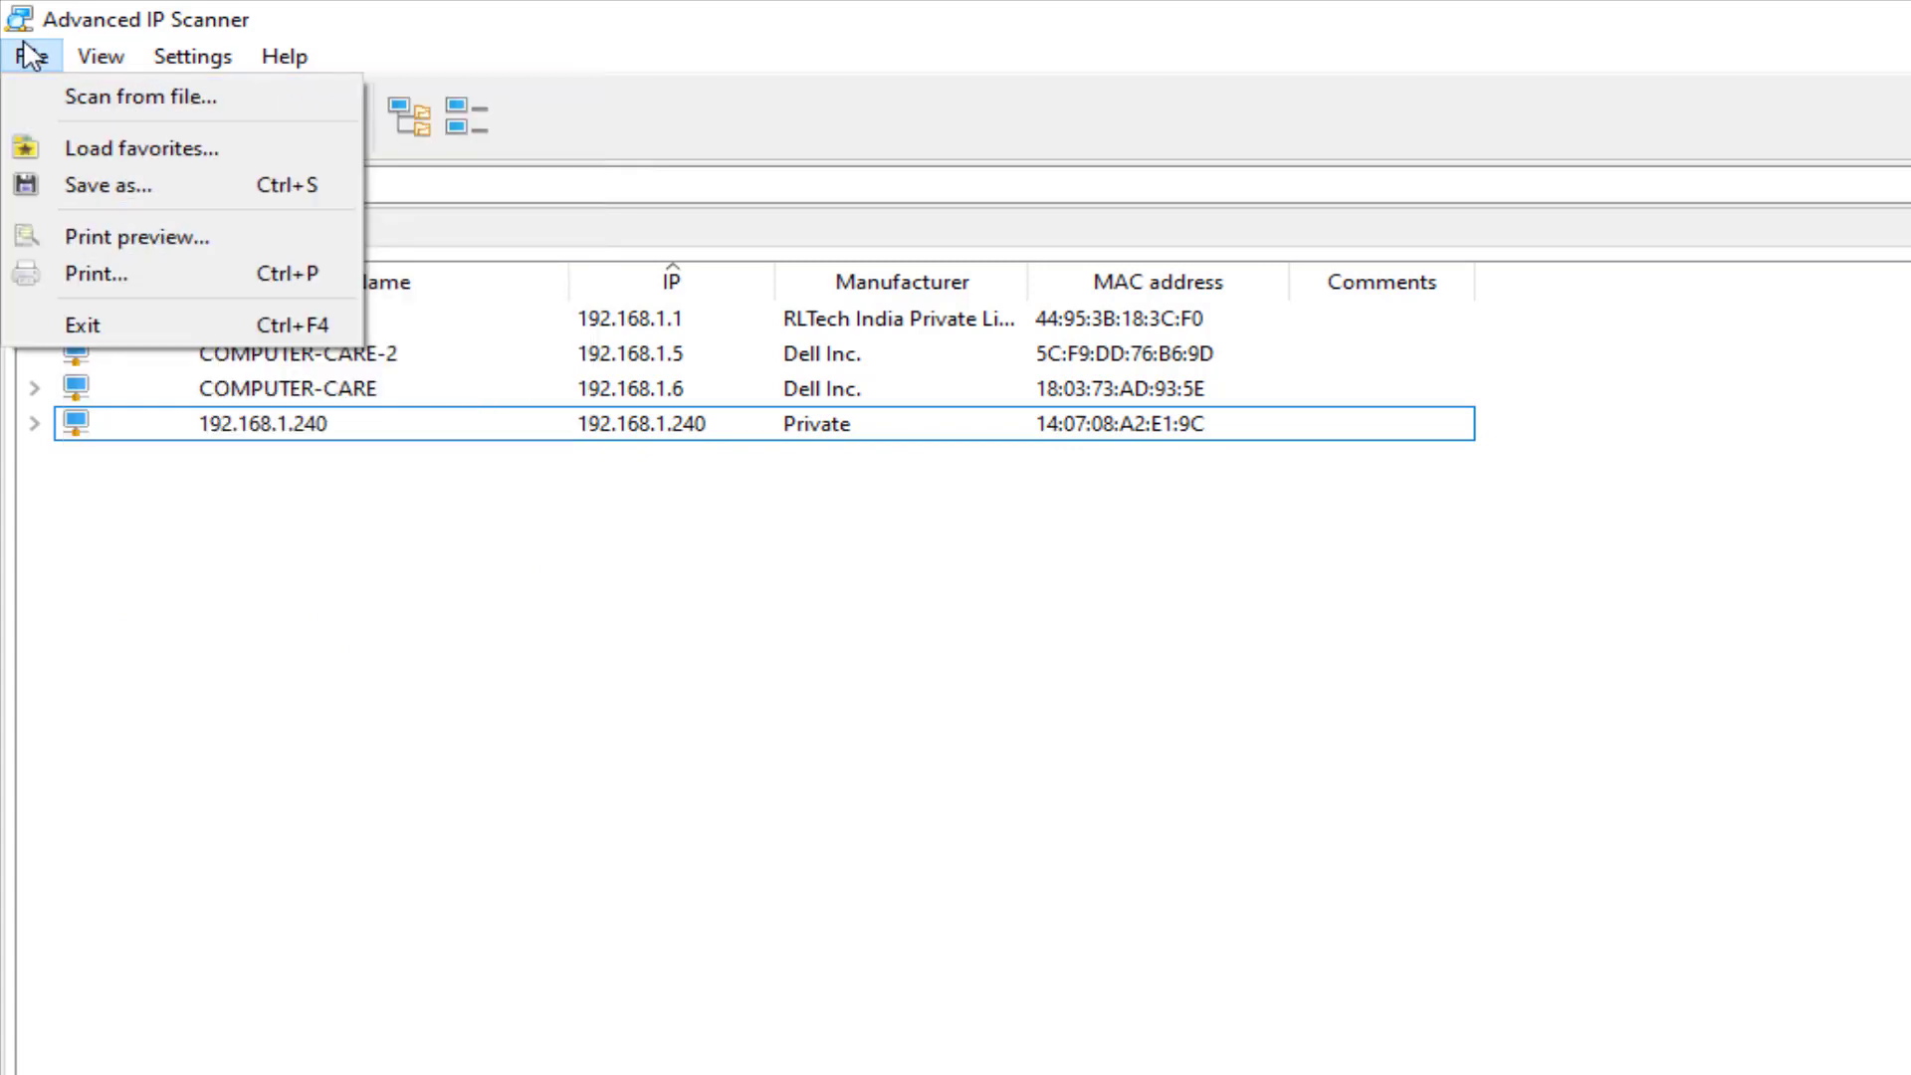
pyautogui.click(100, 270)
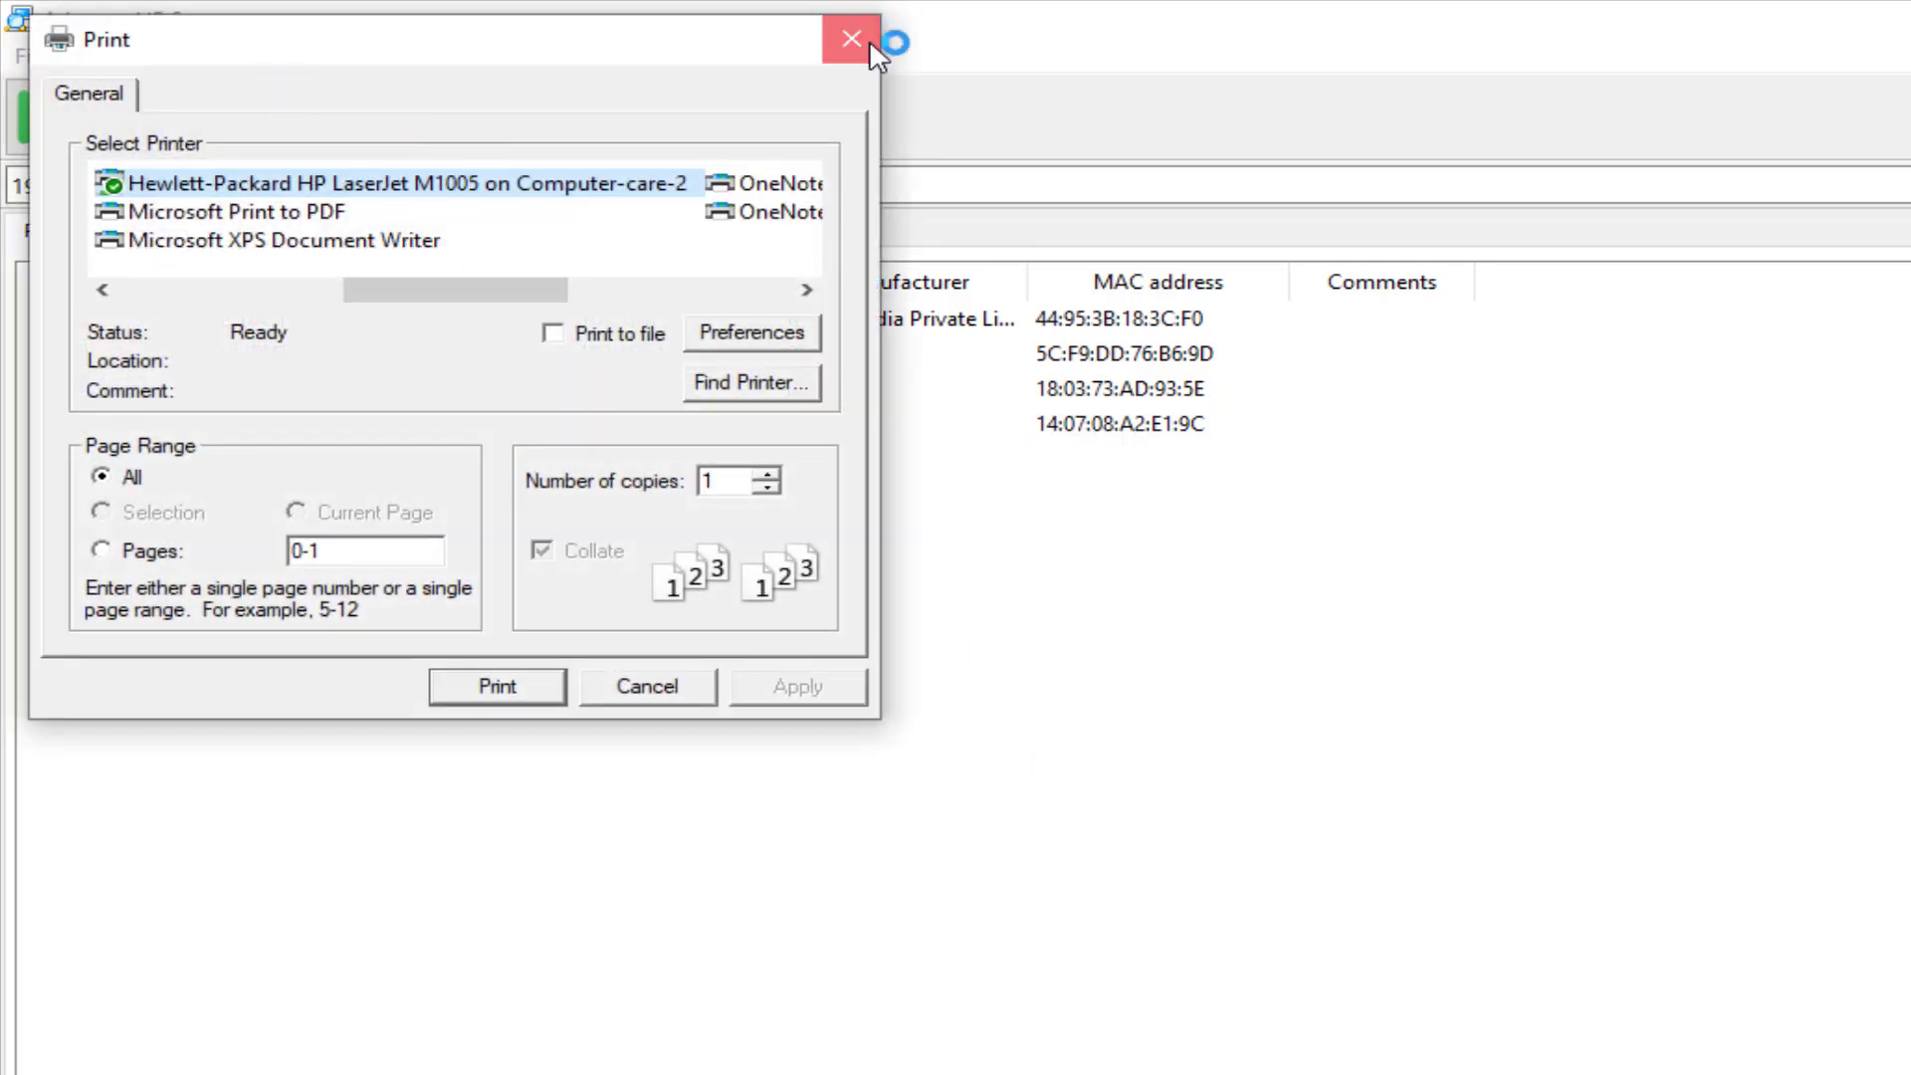
pyautogui.click(863, 38)
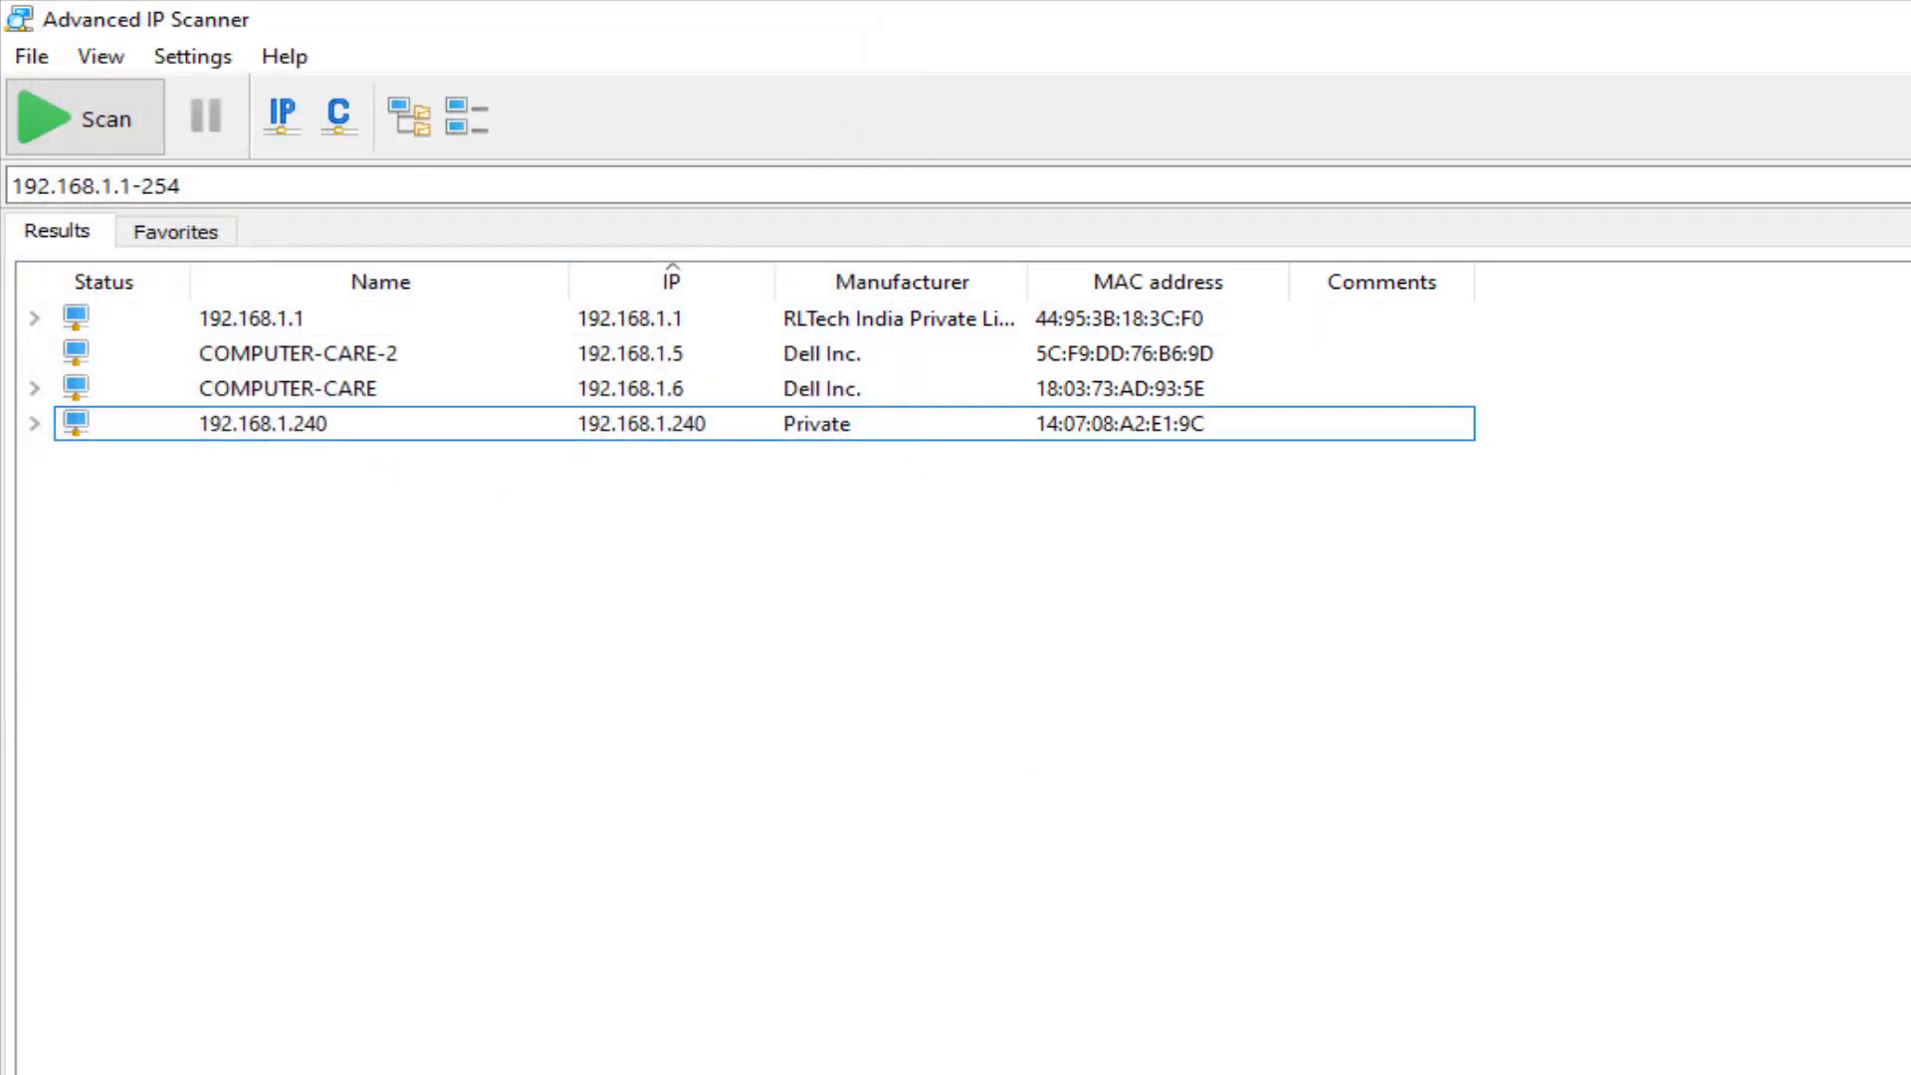